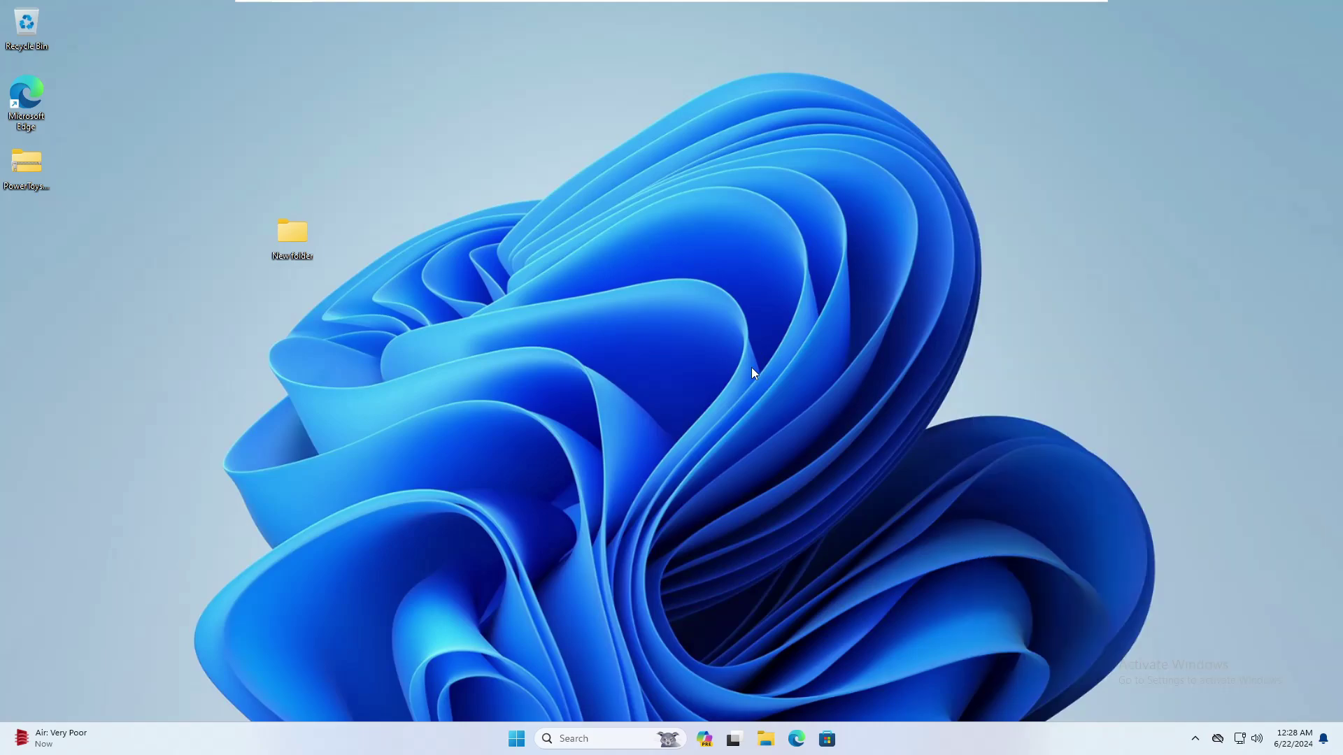
# Open Task Manager and sort its process list by Memory, largest users first
pyautogui.rightClick(519, 740)
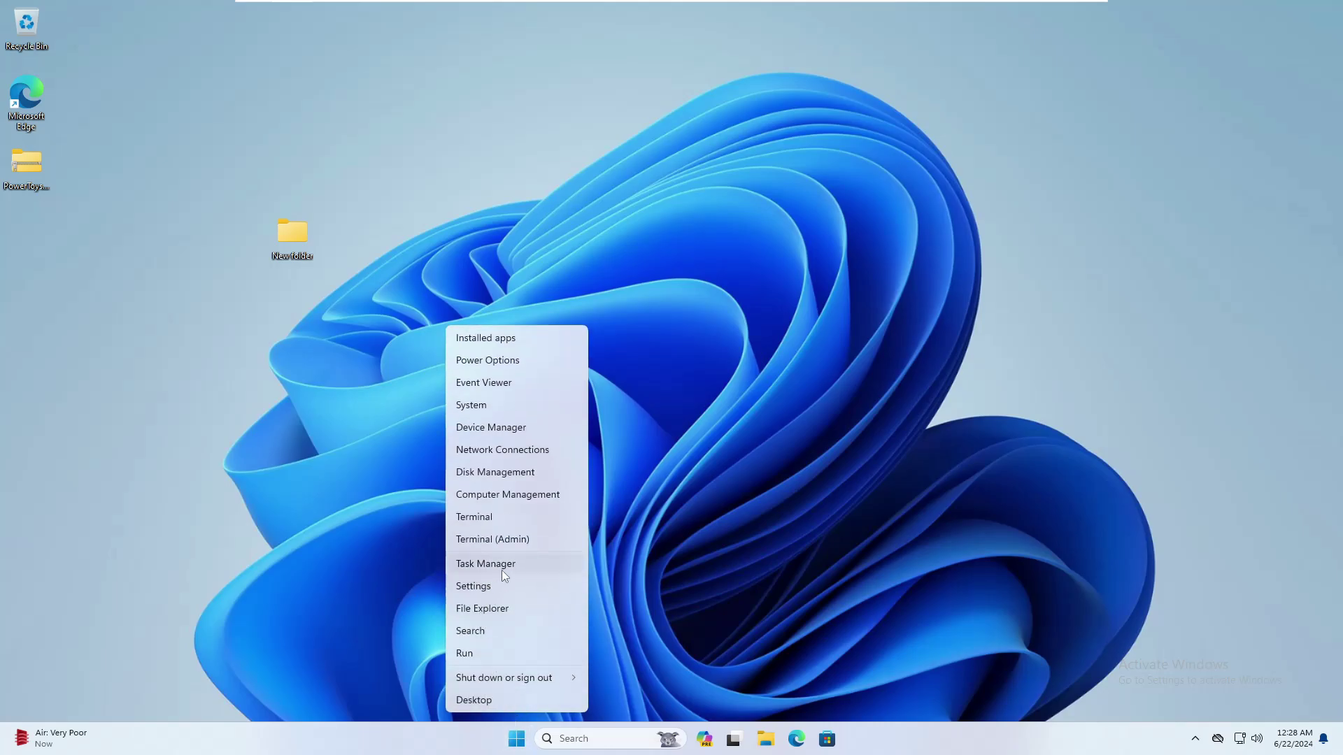
pyautogui.click(503, 570)
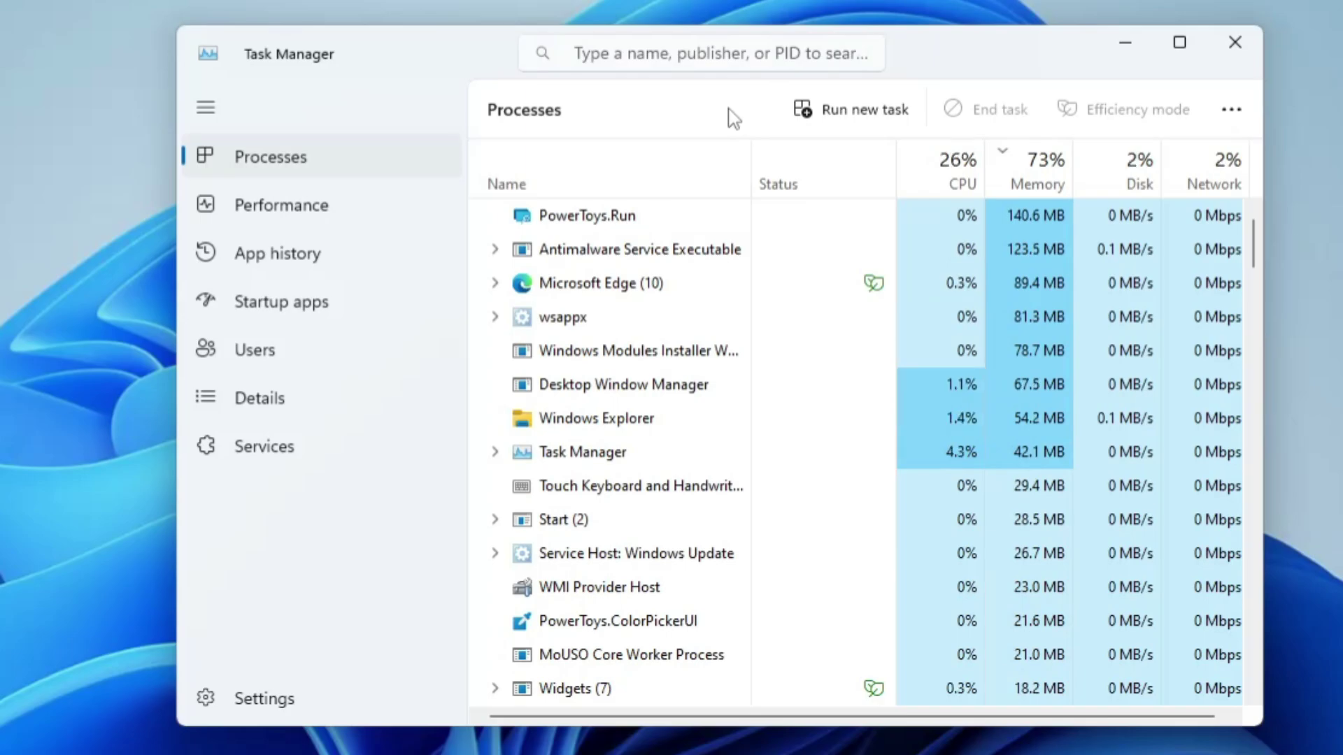
pyautogui.click(1047, 175)
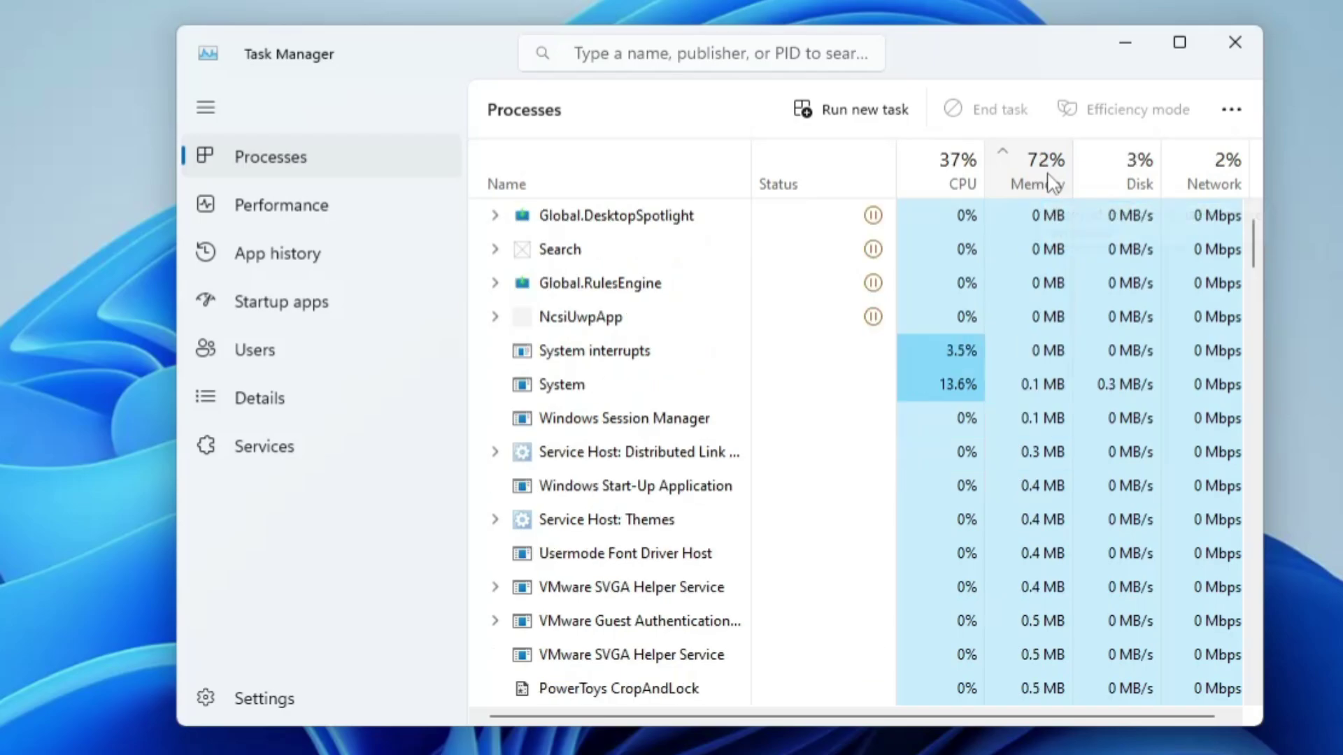
pyautogui.click(1049, 183)
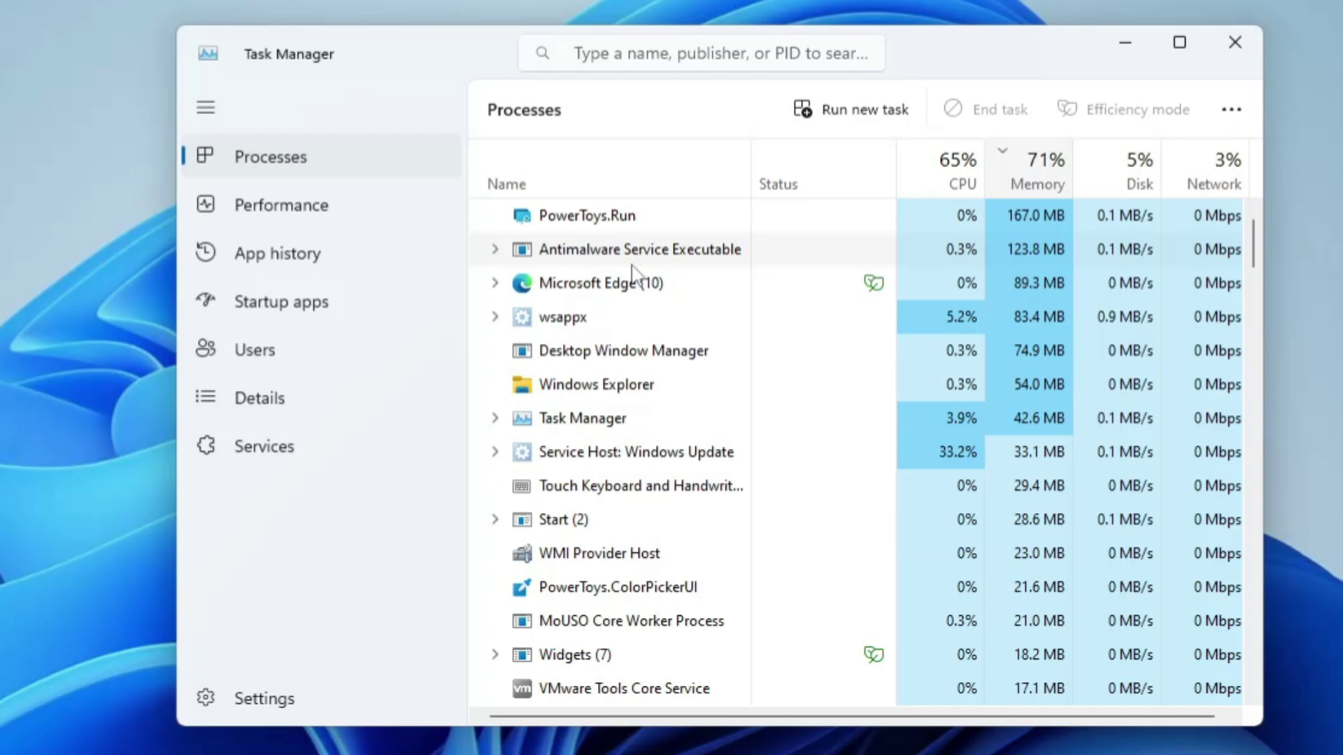
# End the PowerToys.Run task and all Microsoft Edge processes, bringing memory down to about 62%
pyautogui.rightClick(611, 220)
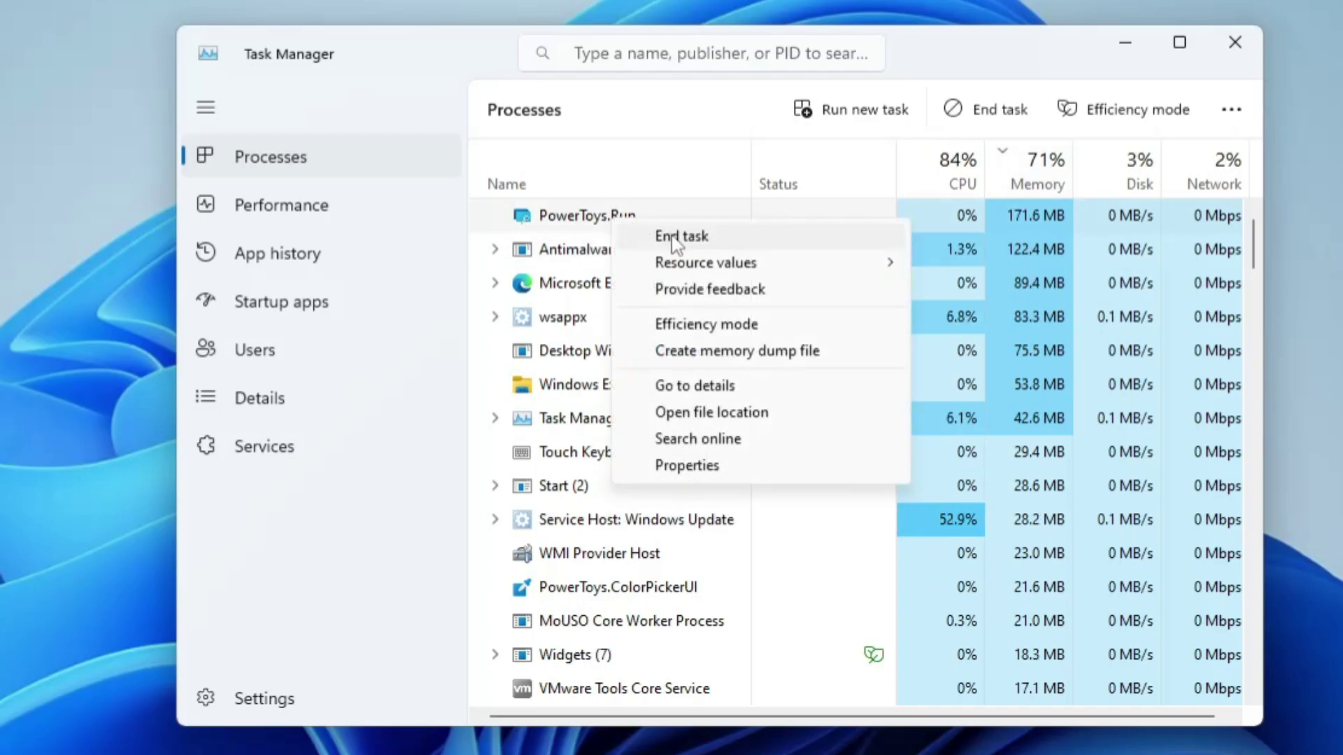
pyautogui.click(674, 238)
pyautogui.rightClick(599, 252)
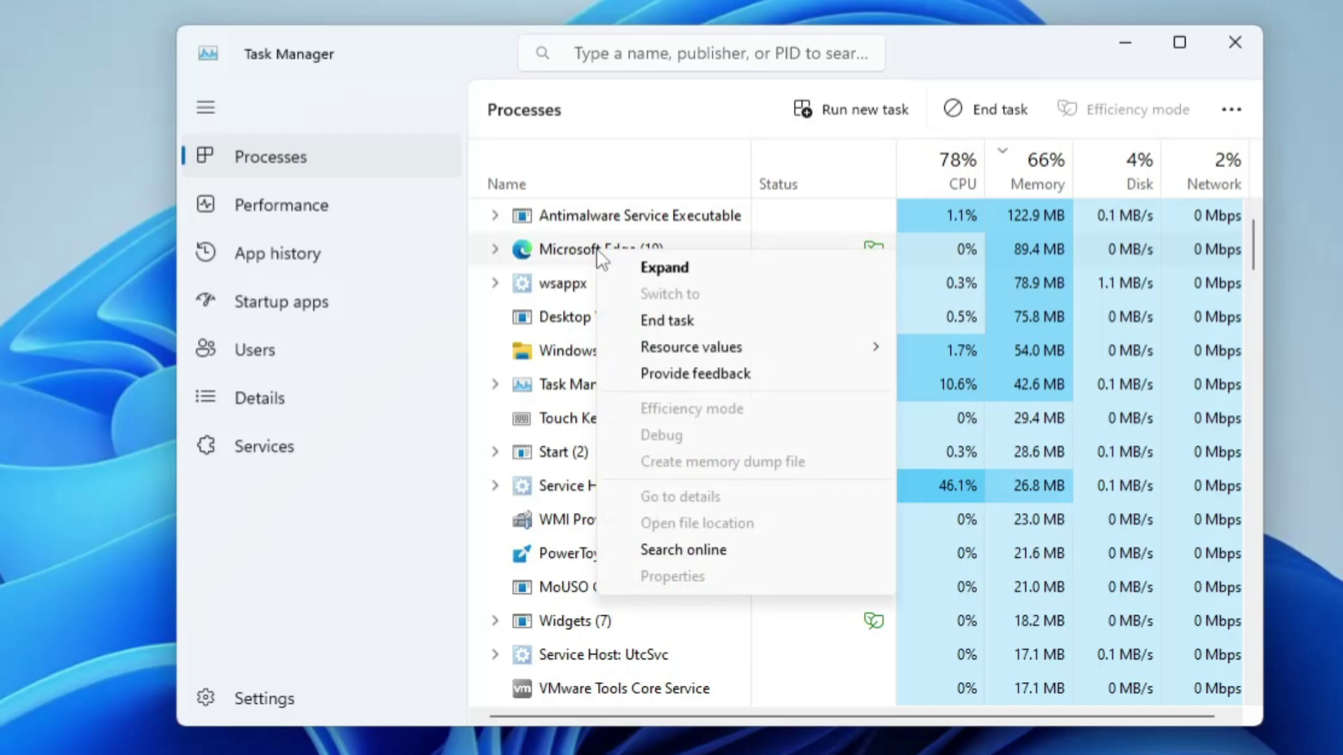
pyautogui.click(663, 323)
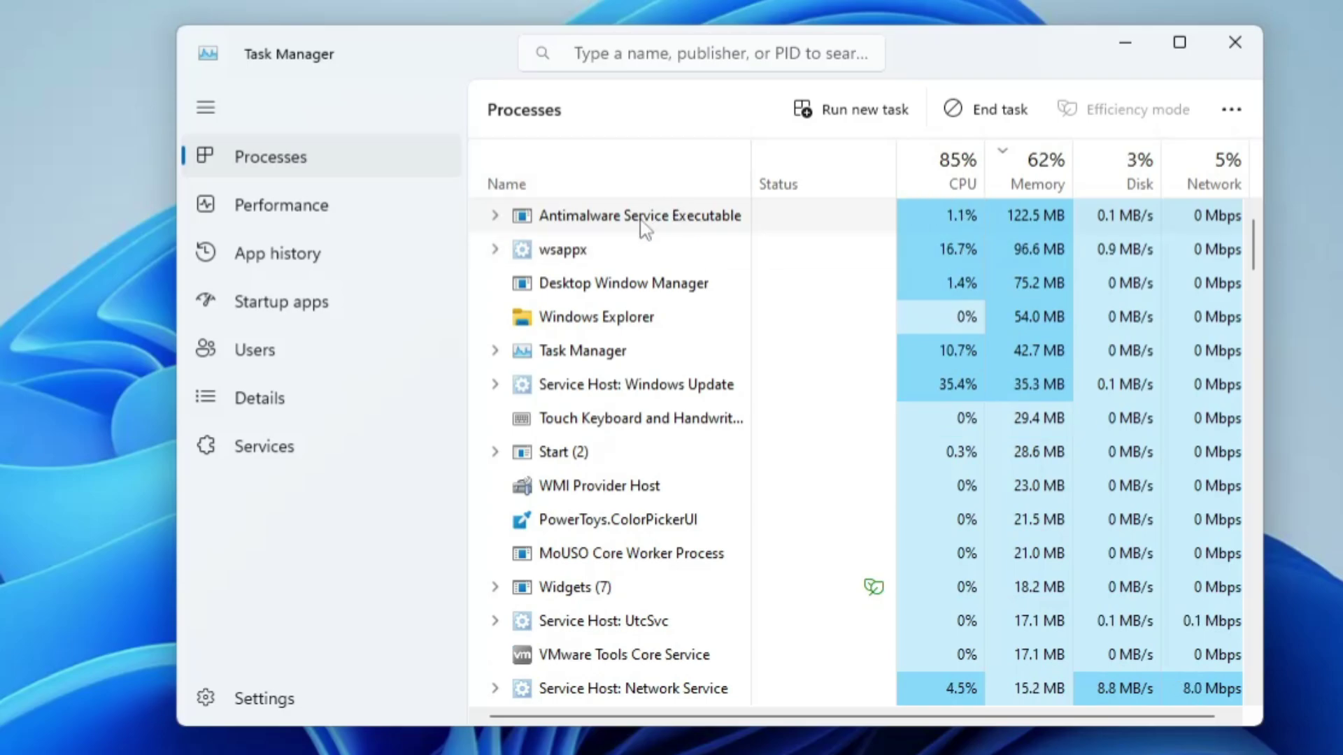
# Disable the msedge and OneDrive startup apps, then close Task Manager
pyautogui.click(292, 308)
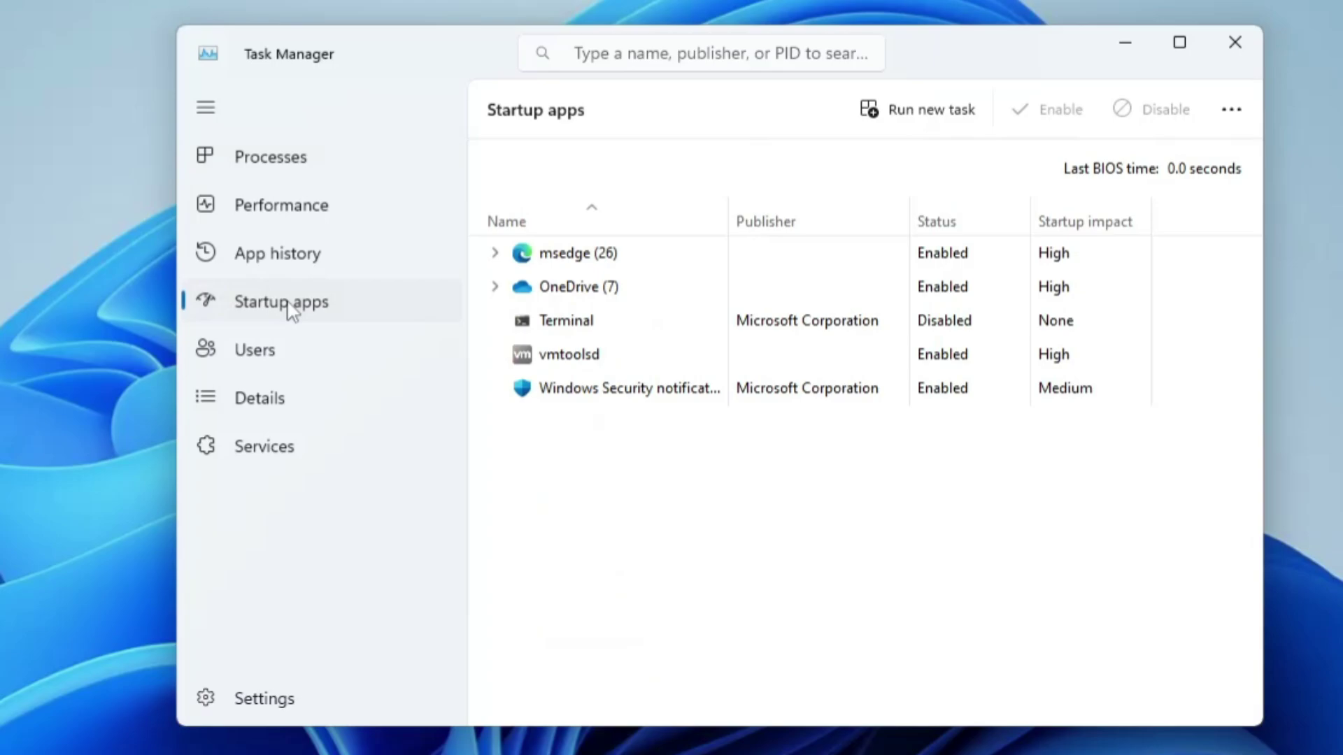
pyautogui.click(581, 262)
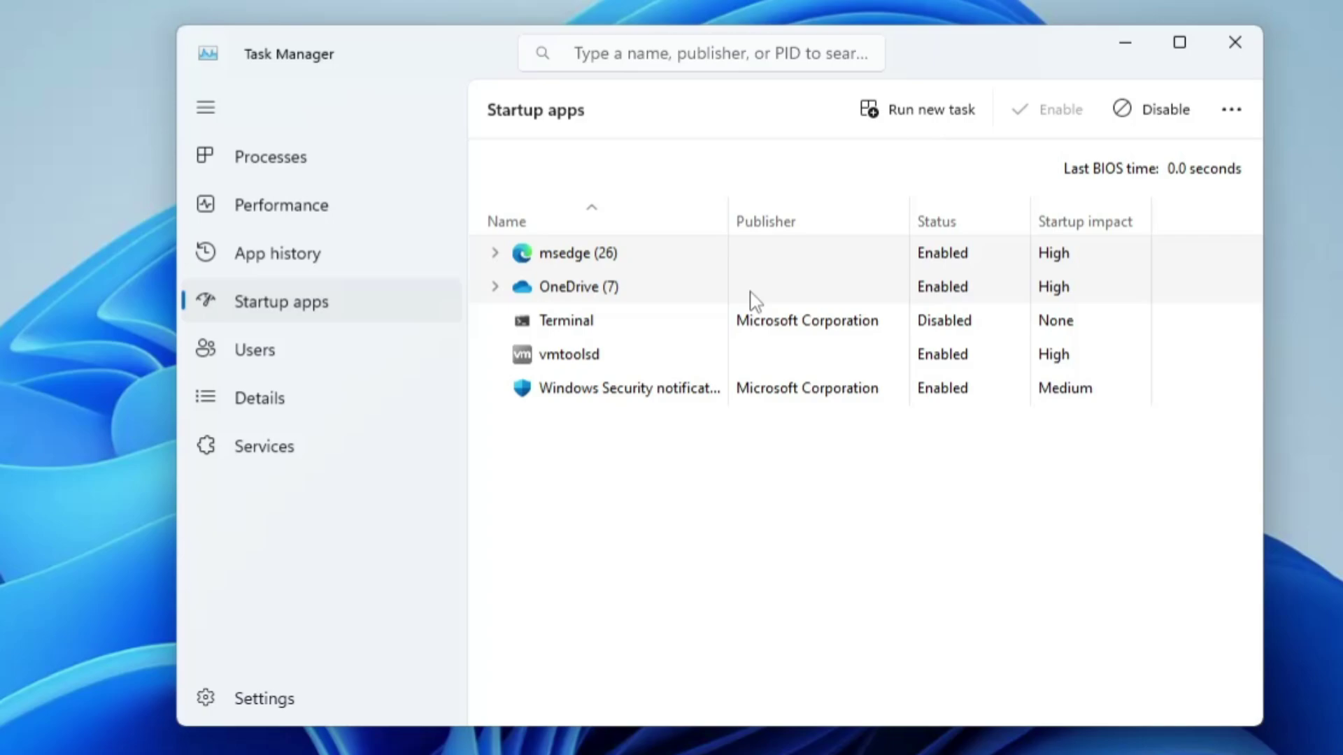
pyautogui.rightClick(921, 256)
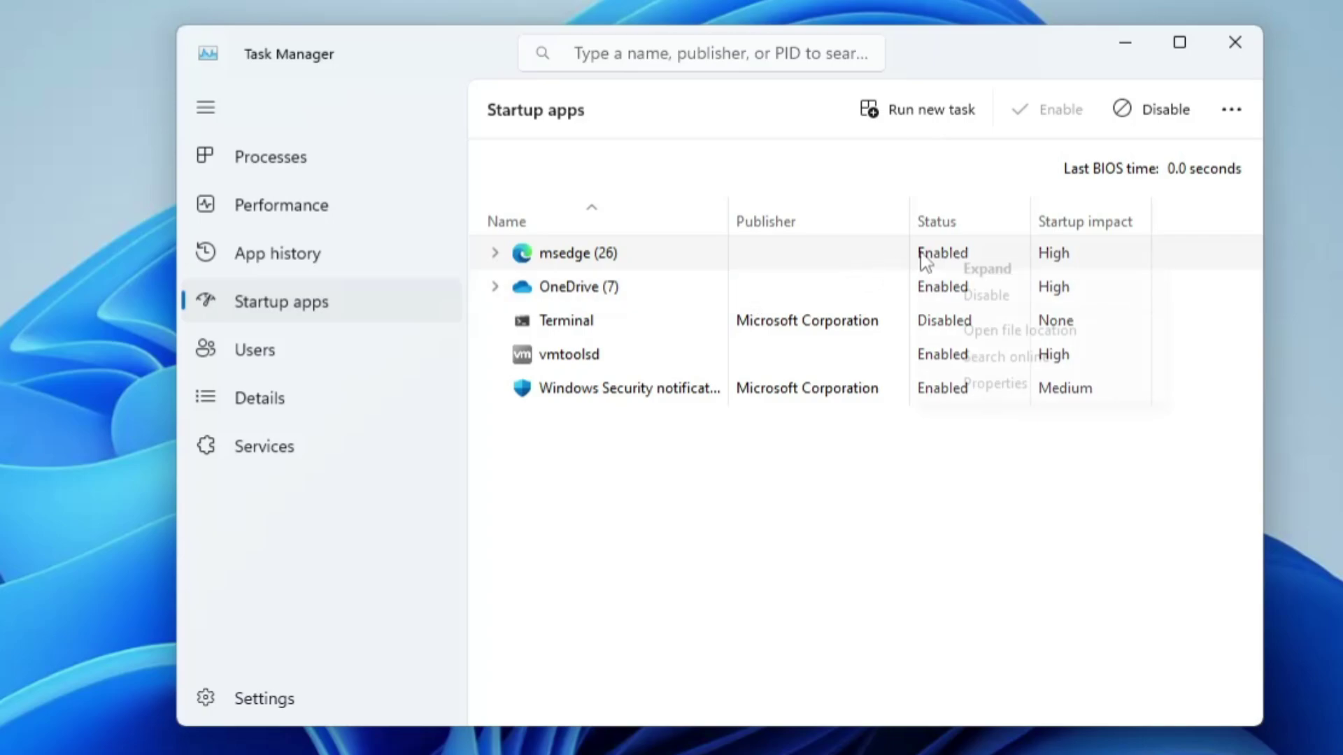
pyautogui.click(987, 295)
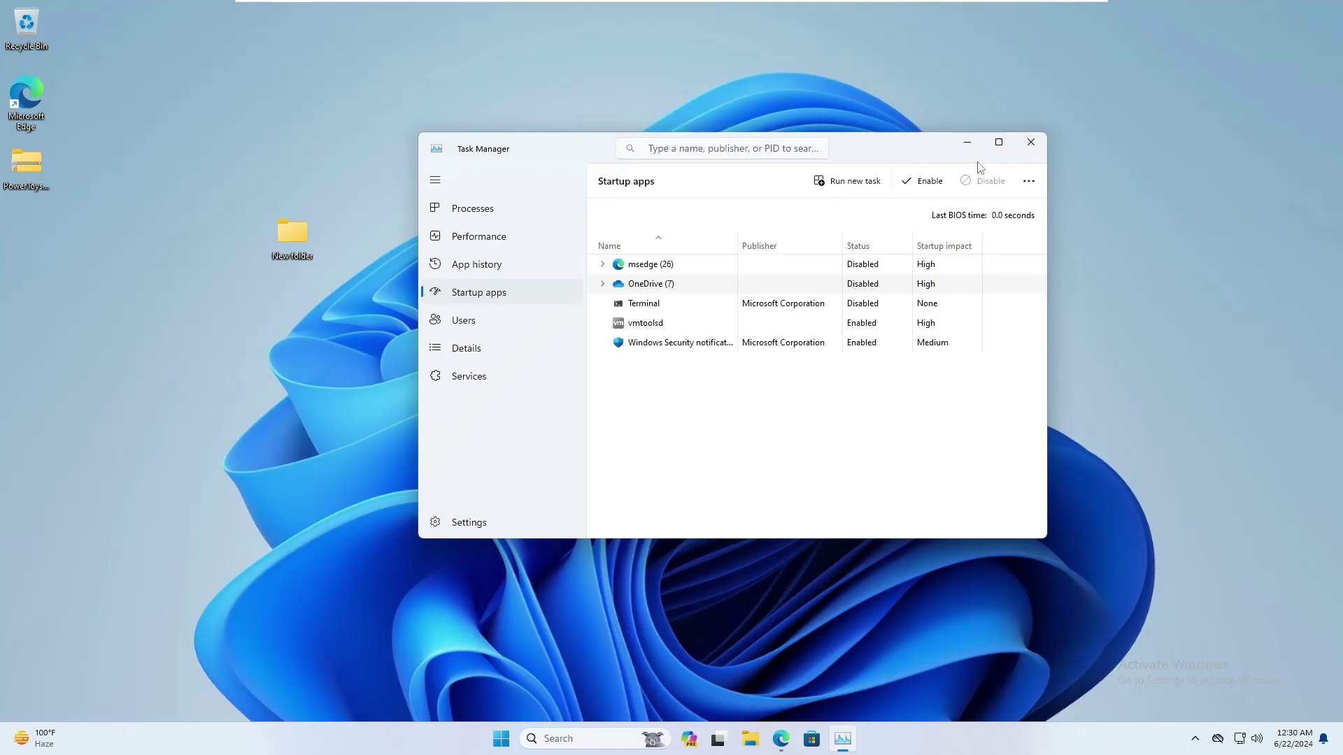
pyautogui.click(1031, 142)
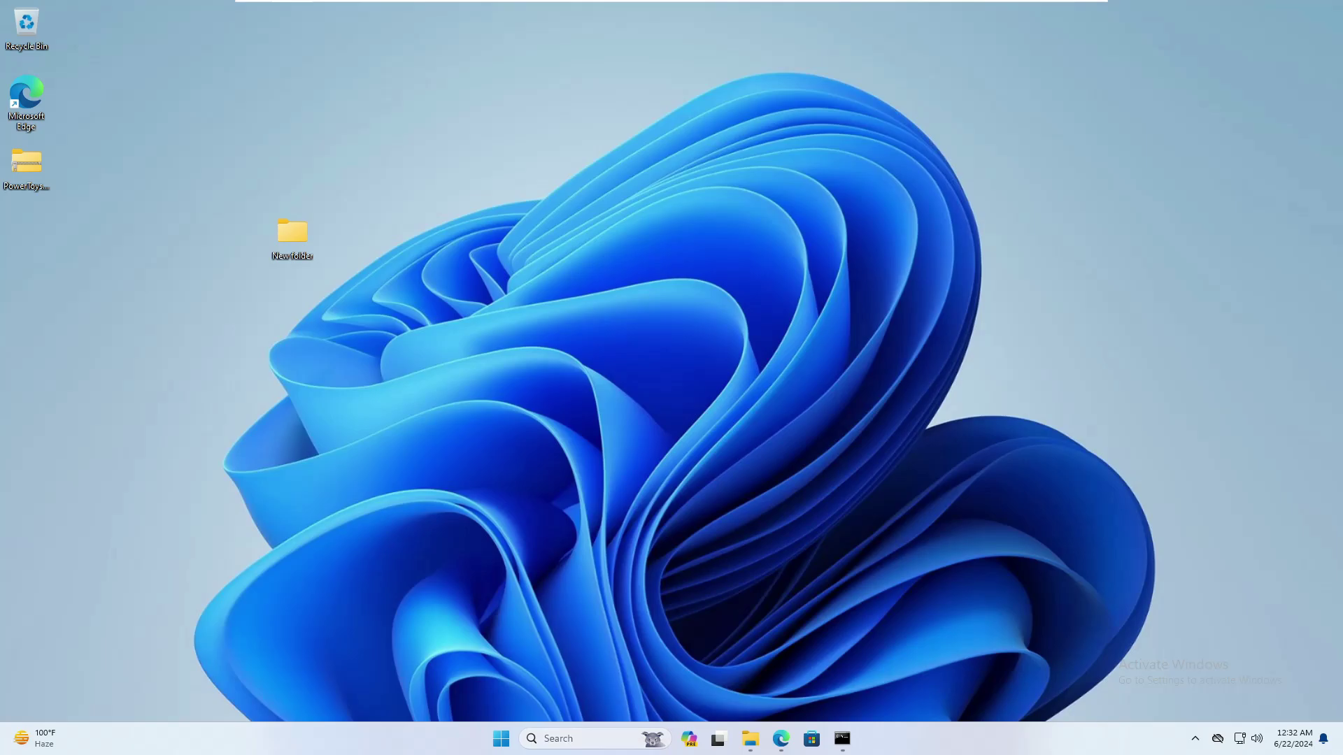
# Search 'rege' and launch Registry Editor, approving the permission prompt
pyautogui.click(575, 740)
pyautogui.write('rege')
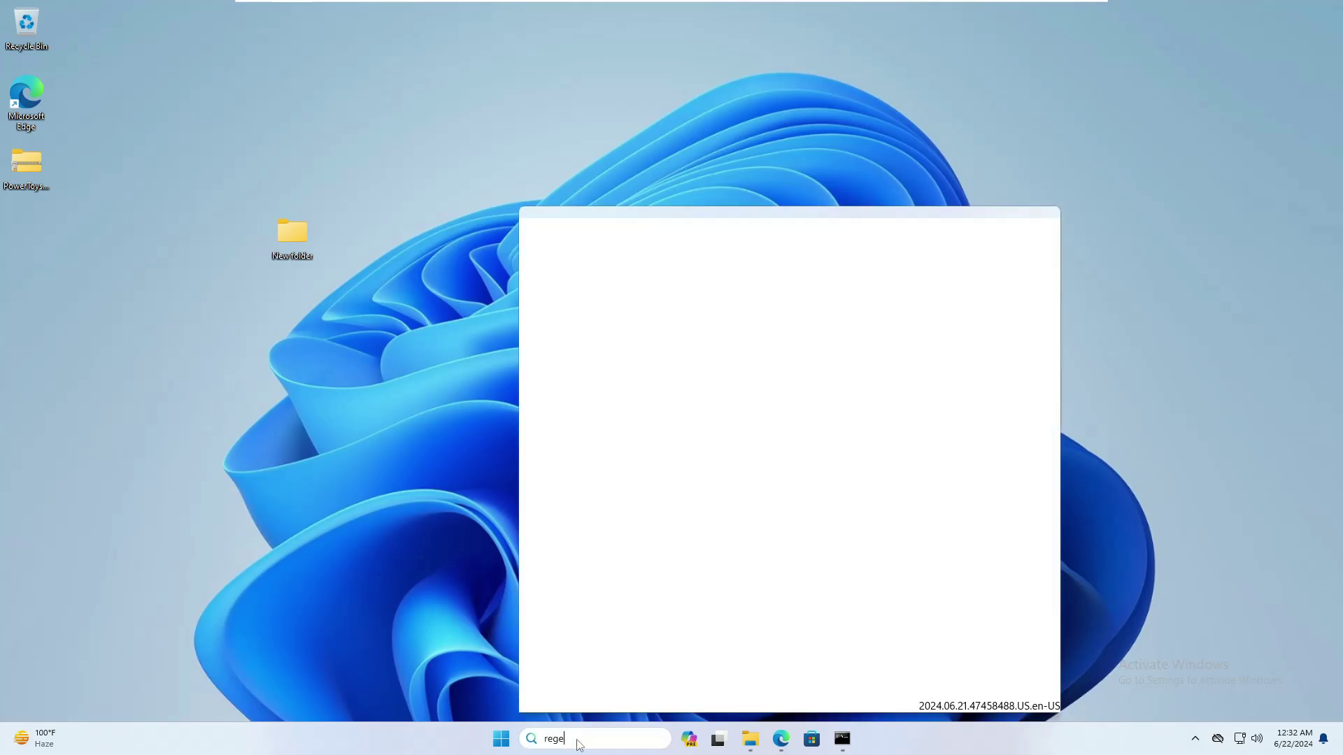
pyautogui.click(696, 312)
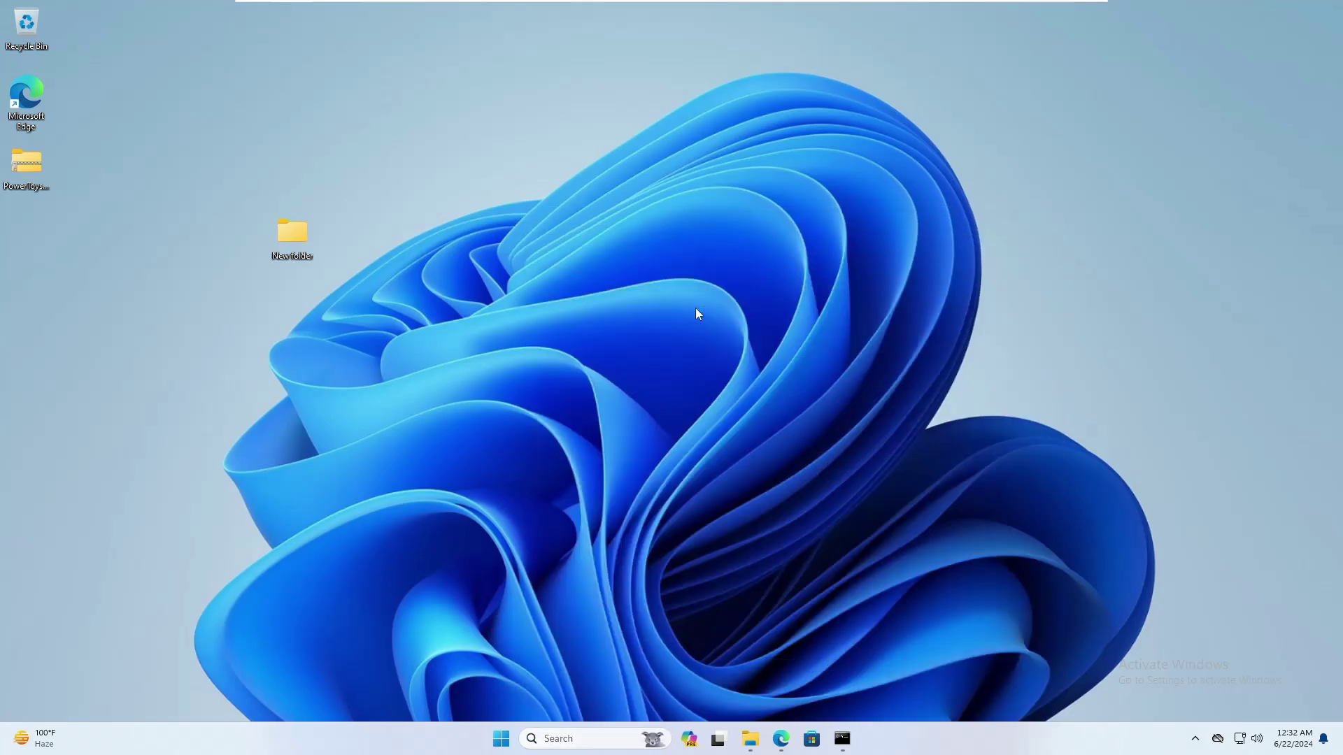
pyautogui.click(621, 480)
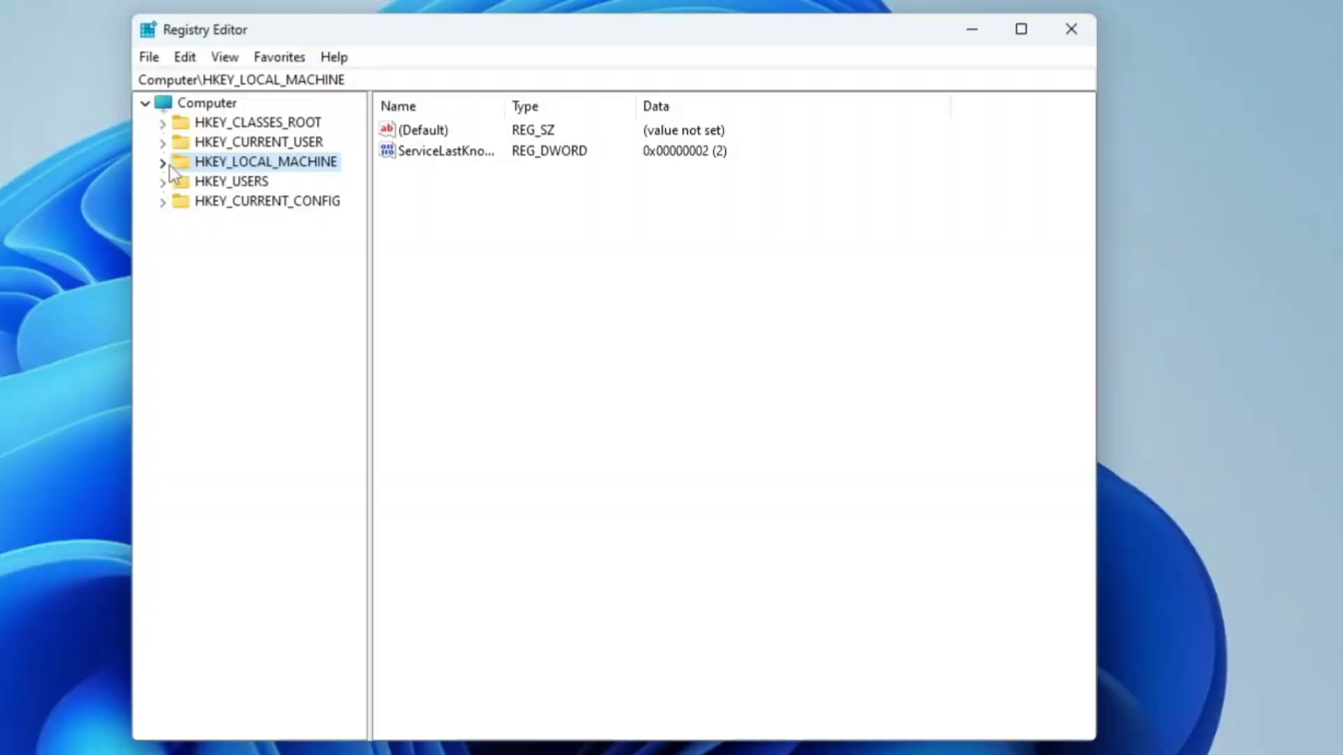
# Expand HKEY_LOCAL_MACHINE\SYSTEM\ControlSet001\Services in the key tree
pyautogui.doubleClick(209, 168)
pyautogui.doubleClick(235, 320)
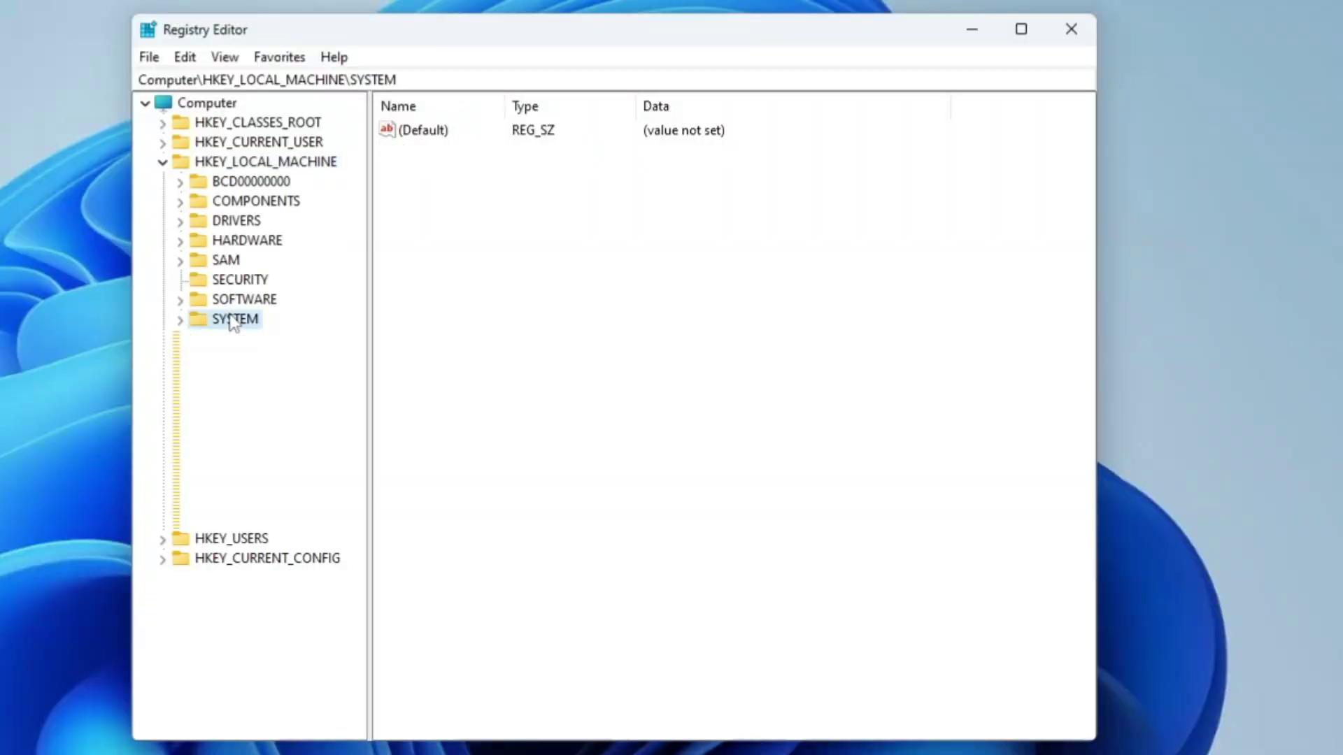
pyautogui.doubleClick(281, 360)
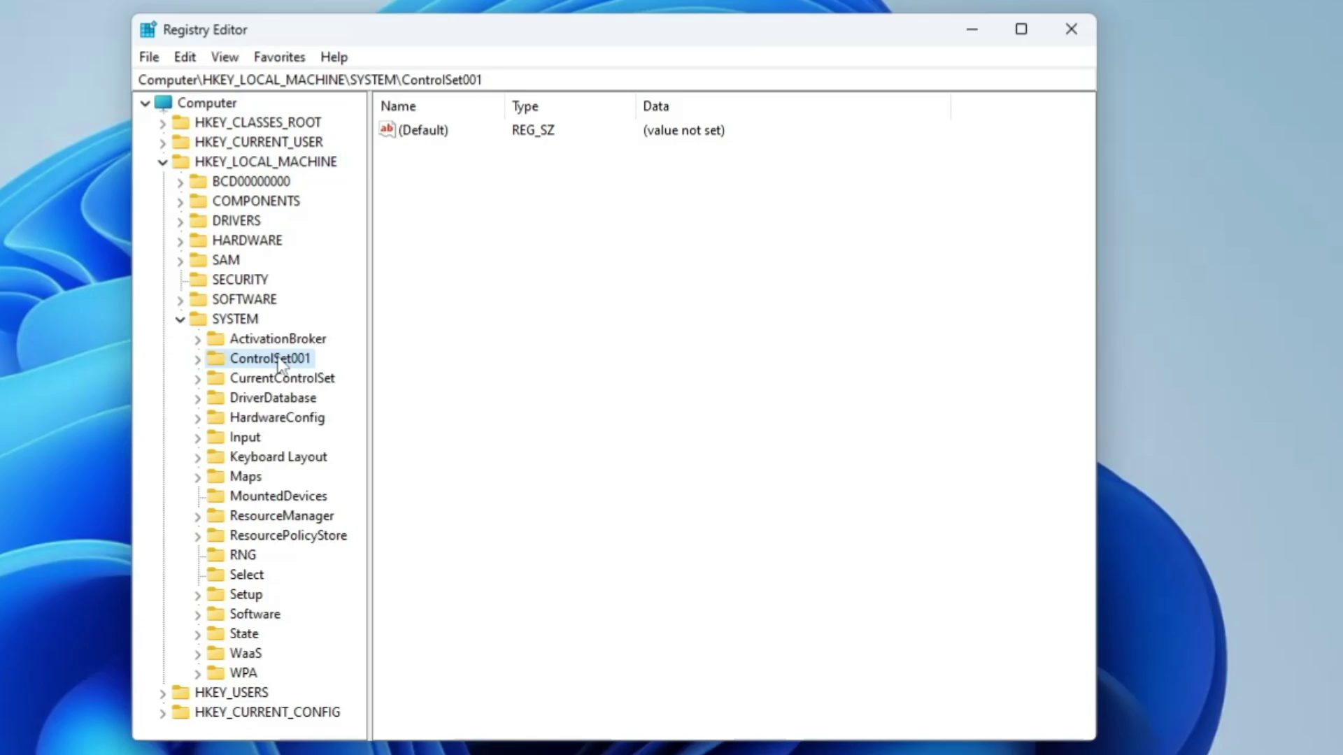
pyautogui.doubleClick(273, 456)
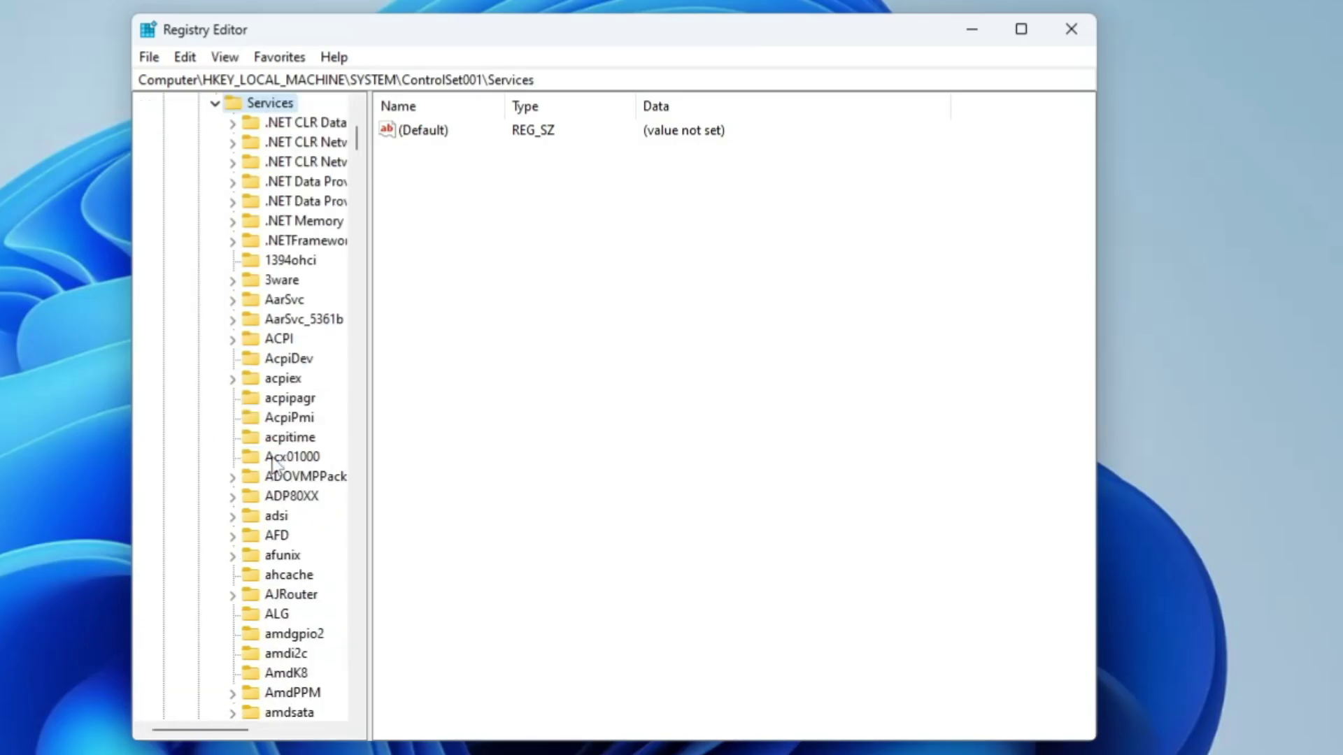
# Jump down the Services list and select the Ndu service key
pyautogui.click(280, 358)
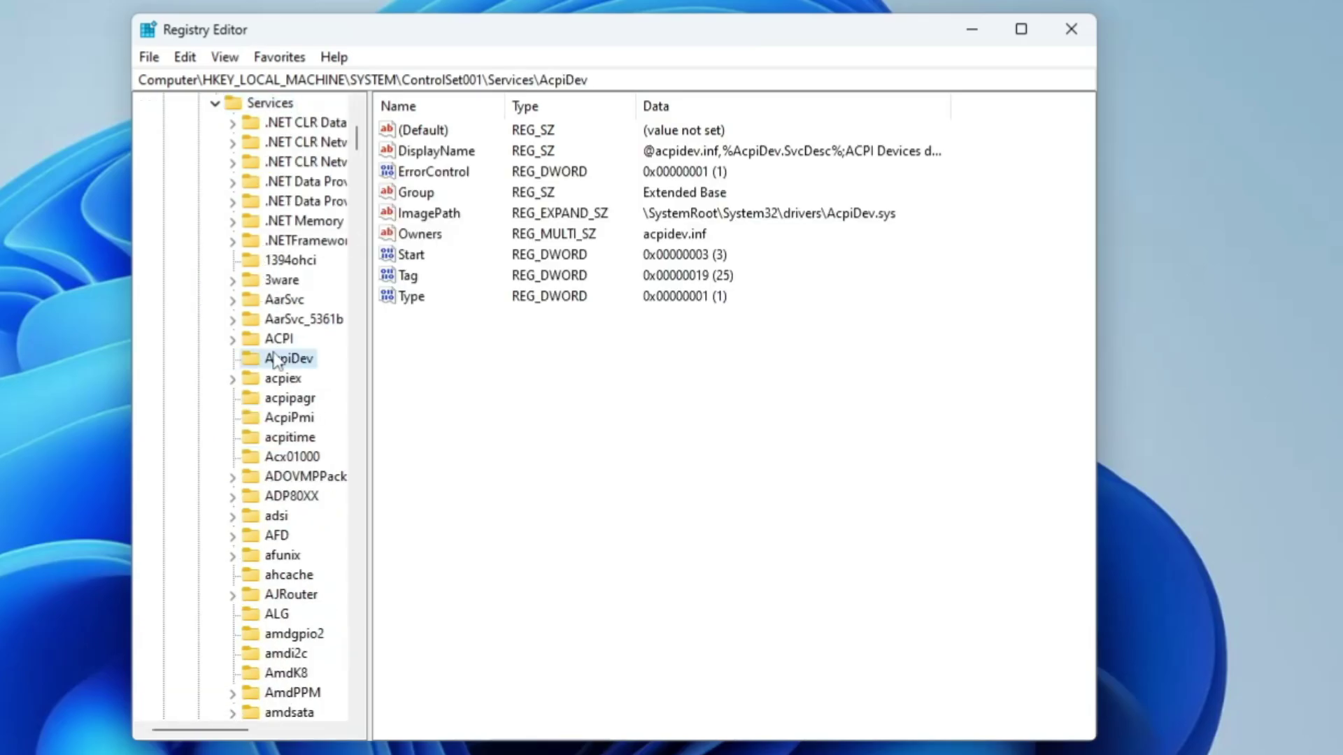
pyautogui.press('n')
pyautogui.scroll(-4, 287, 336)
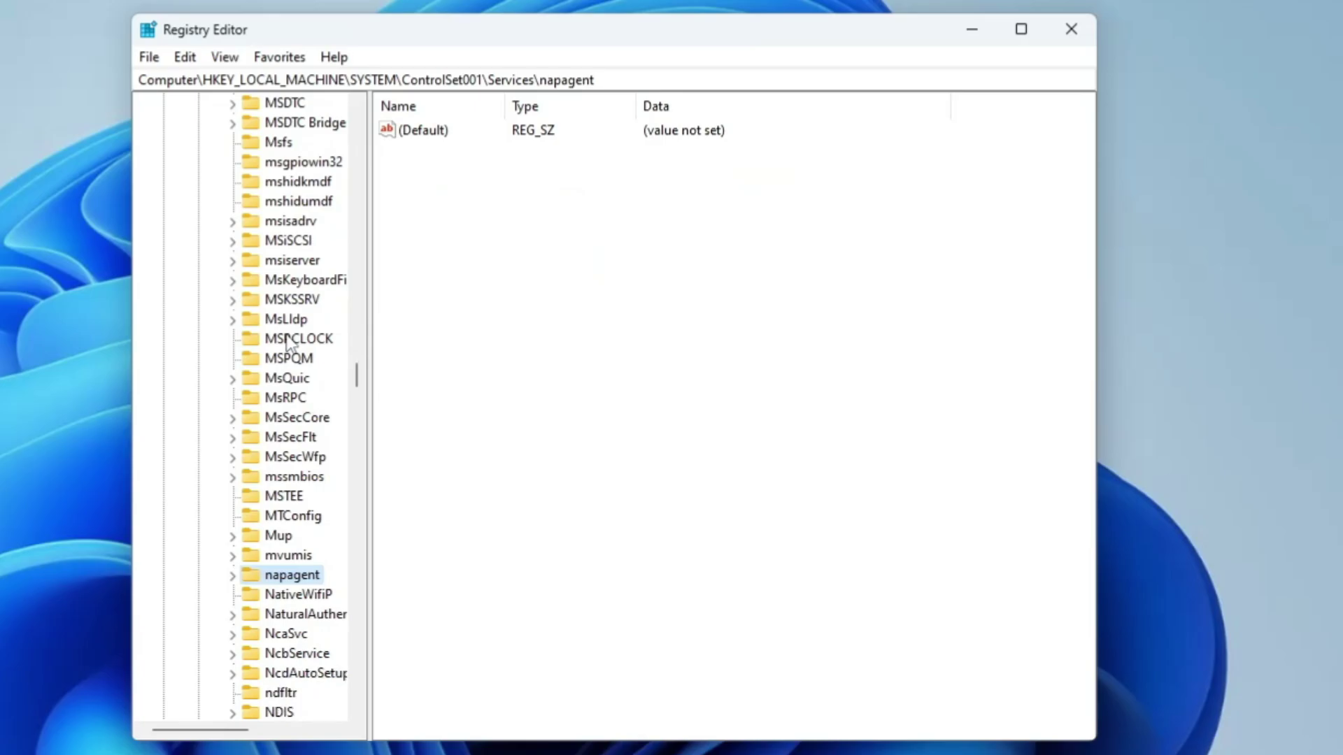
pyautogui.scroll(-4, 300, 555)
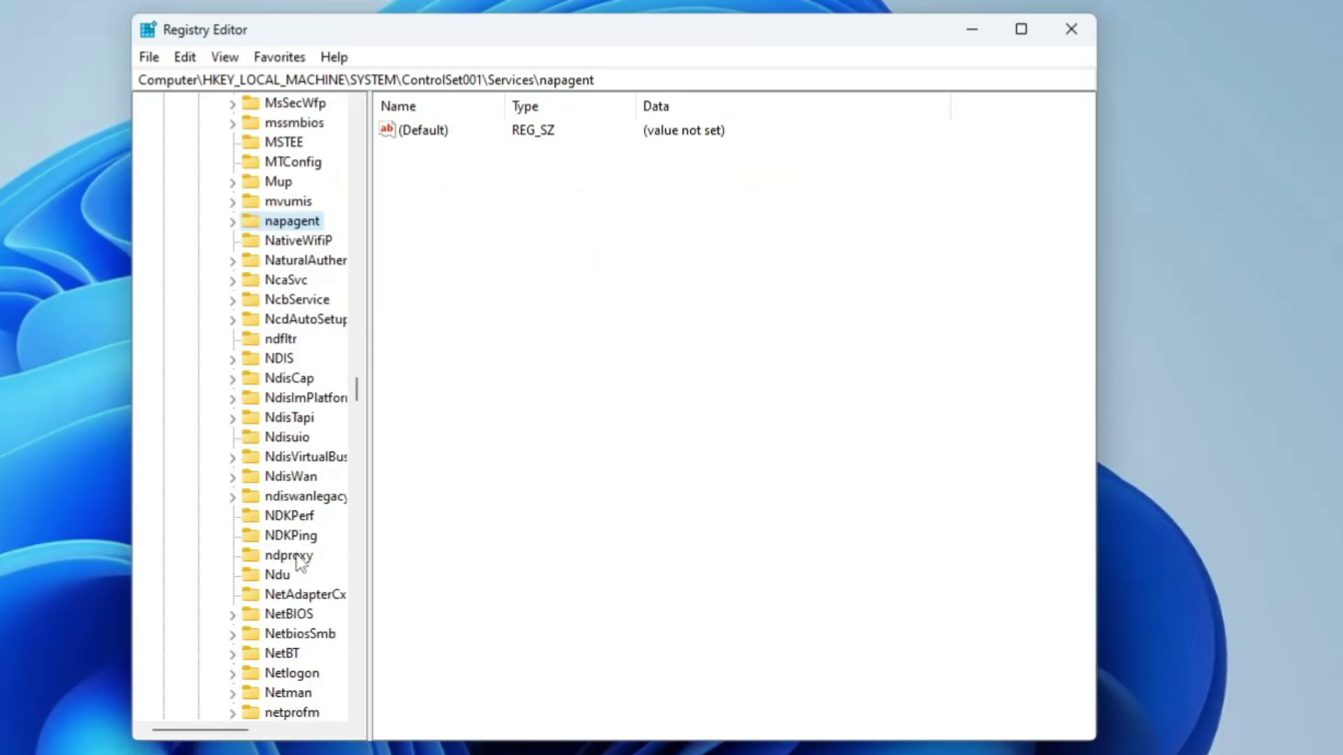
pyautogui.click(278, 576)
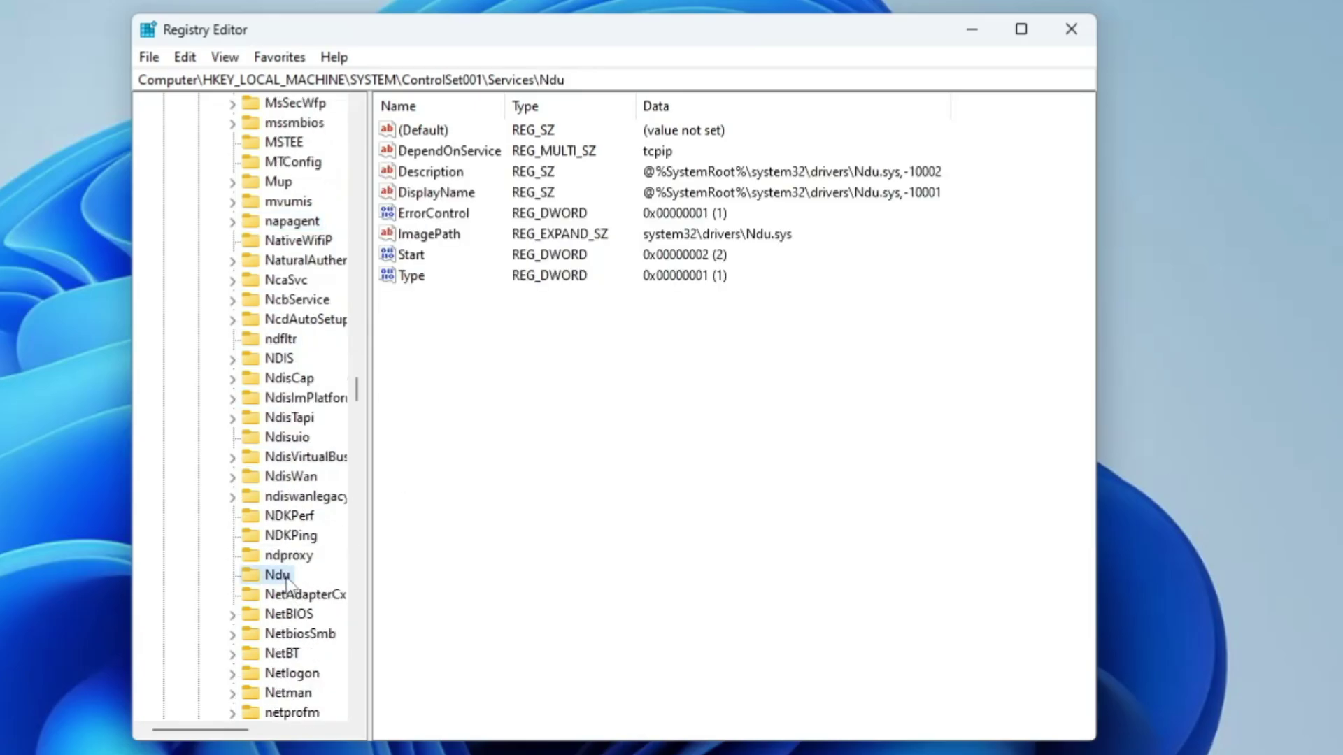
# Change Ndu's Start value from 2 to 4 to disable the service
pyautogui.doubleClick(411, 255)
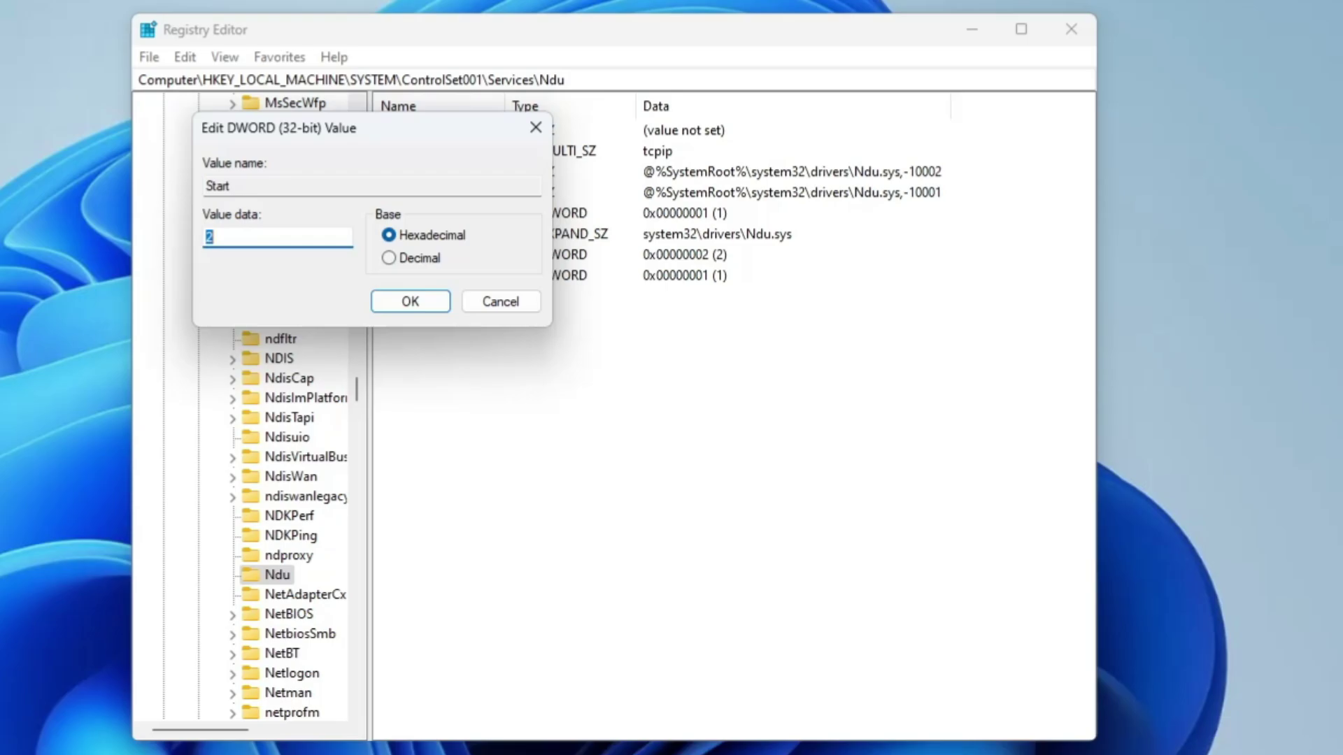
pyautogui.click(413, 308)
pyautogui.moveTo(357, 389); pyautogui.dragTo(387, 134)
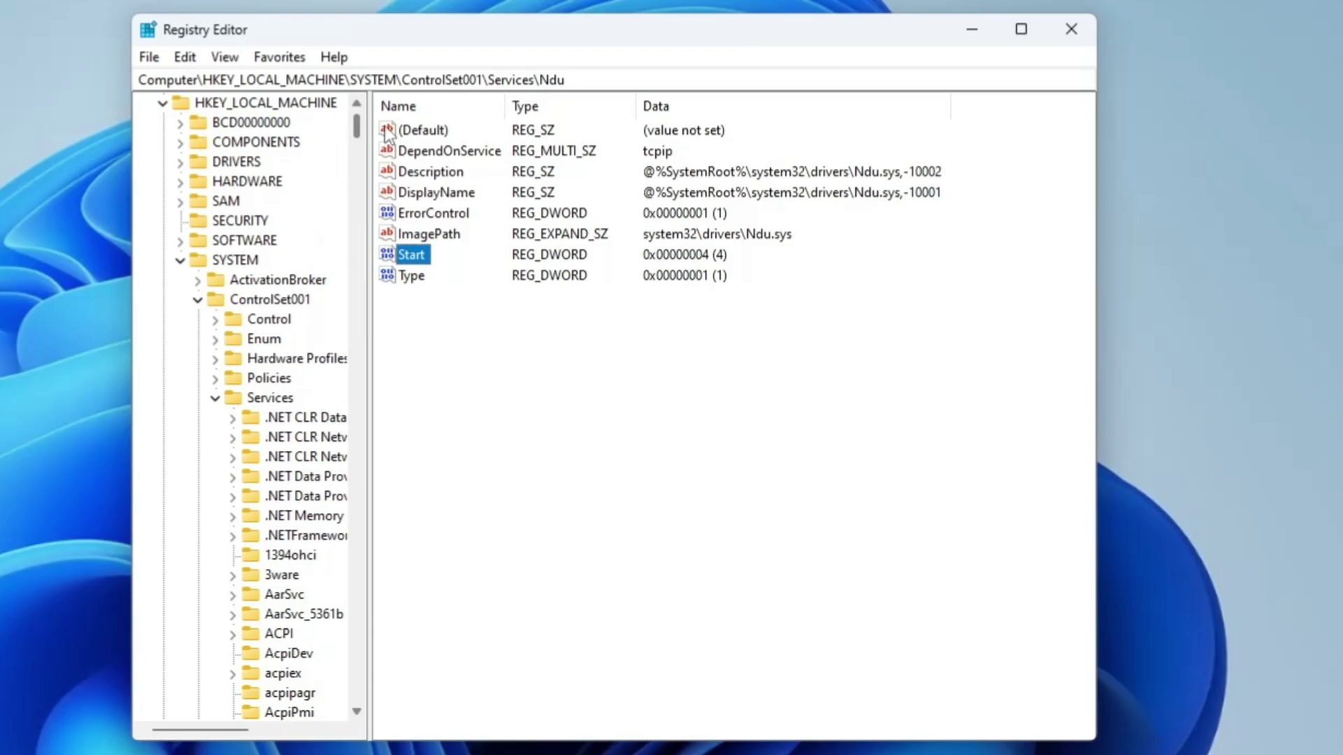
# Collapse Services and go to Control\Session Manager\Memory Management to list its values
pyautogui.click(215, 398)
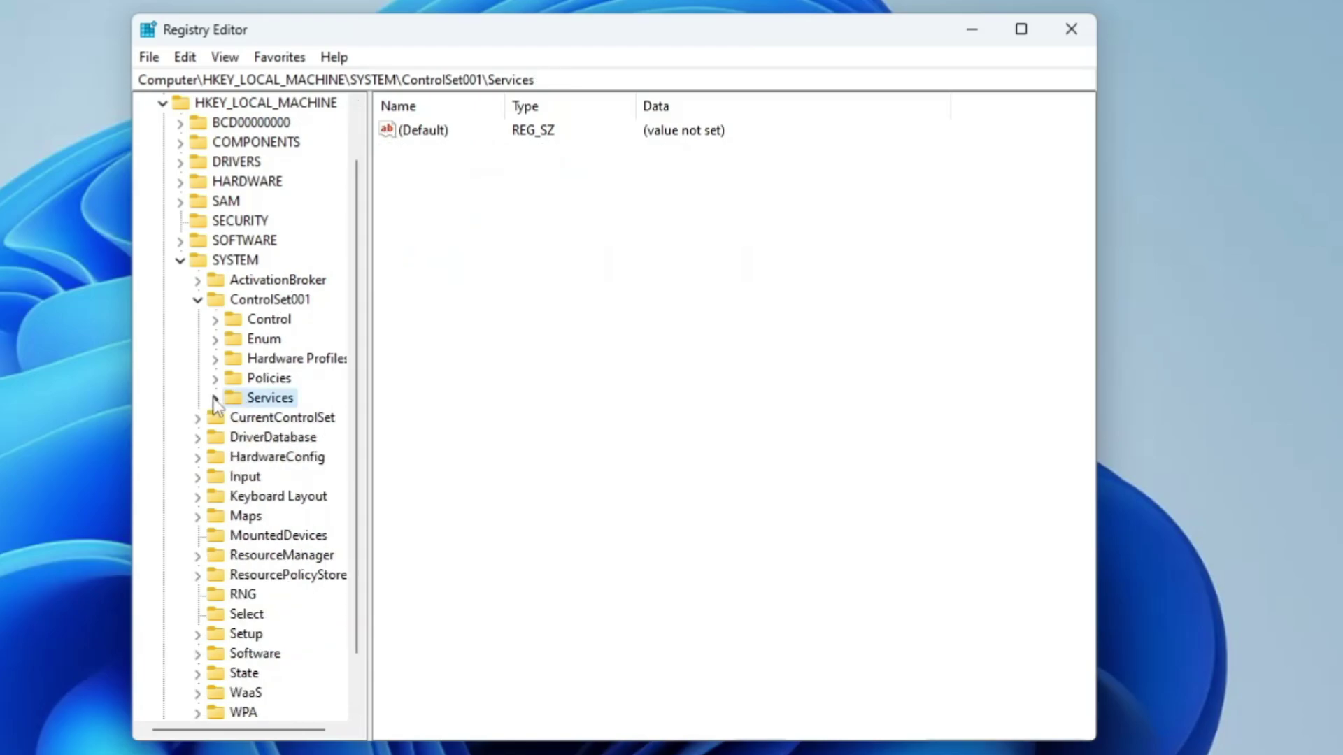
pyautogui.click(216, 320)
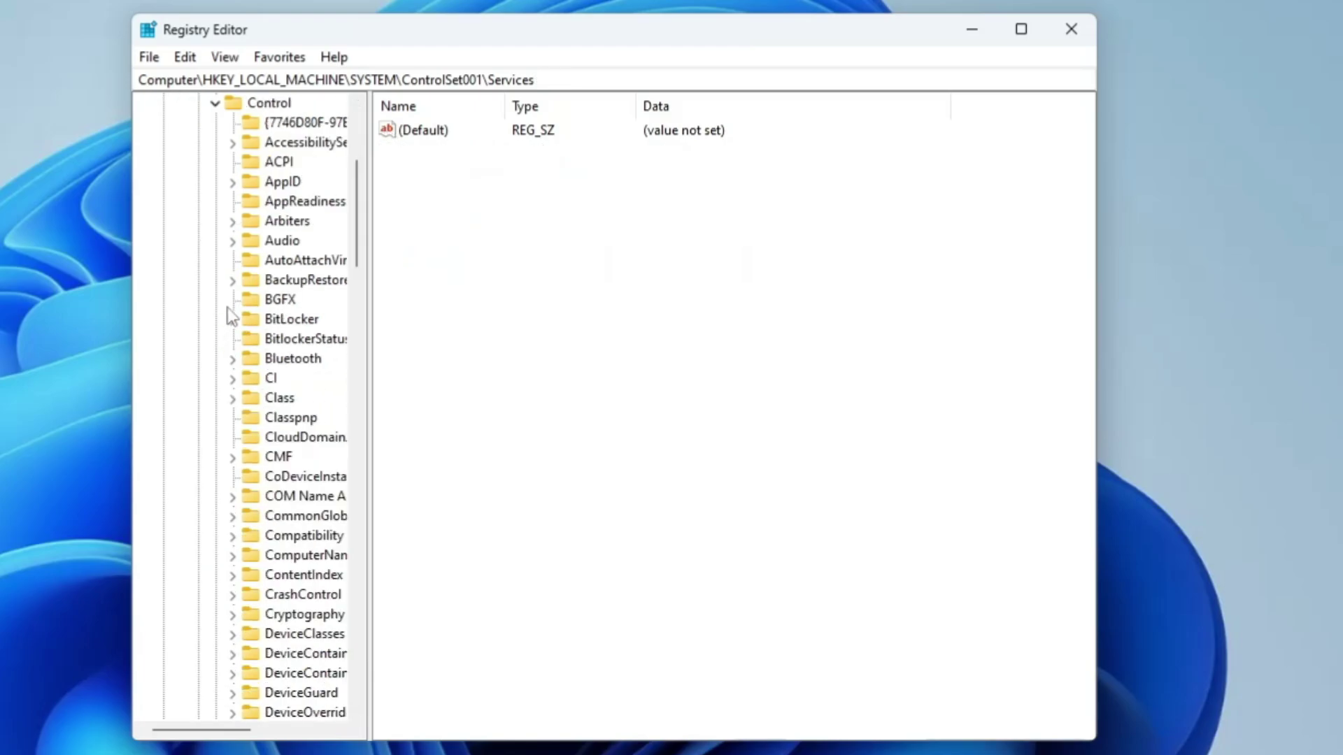
pyautogui.click(278, 323)
pyautogui.press('d')
pyautogui.scroll(-10, 280, 334)
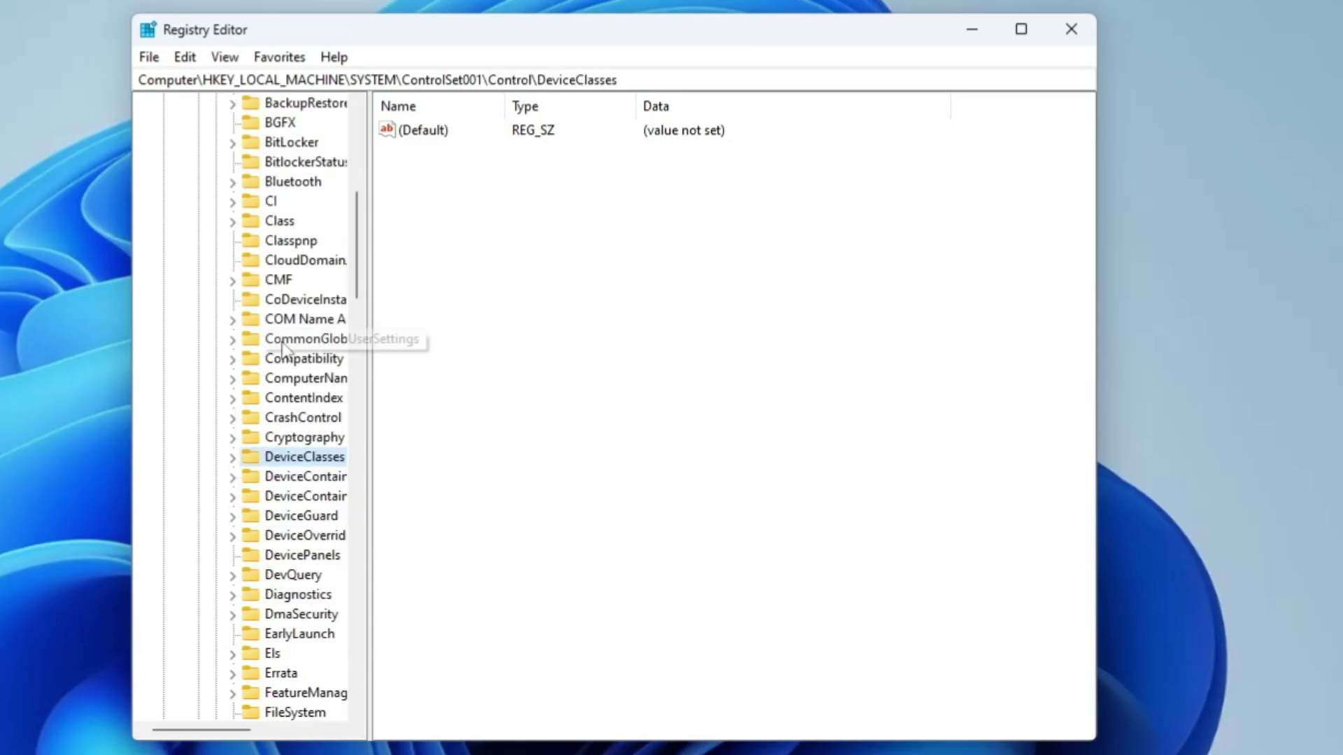
pyautogui.press('s')
pyautogui.scroll(-6, 277, 435)
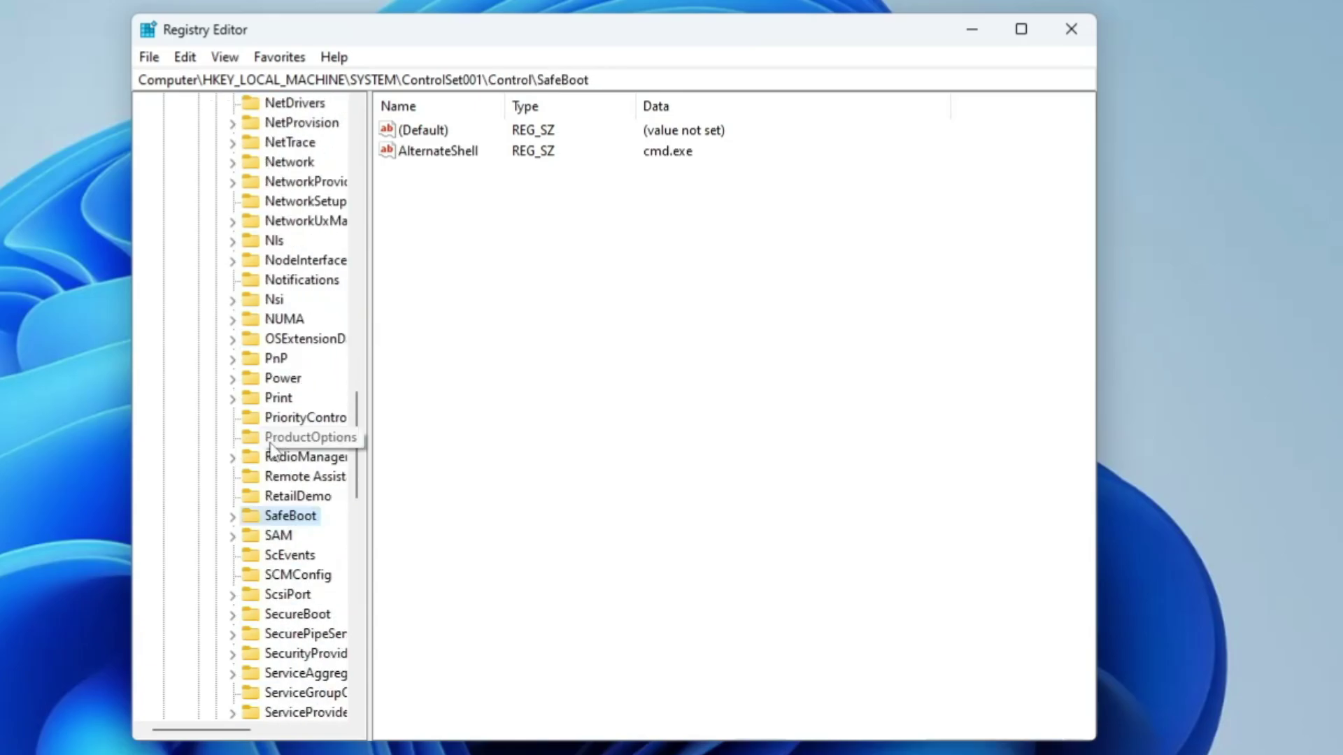
pyautogui.click(228, 557)
pyautogui.doubleClick(228, 557)
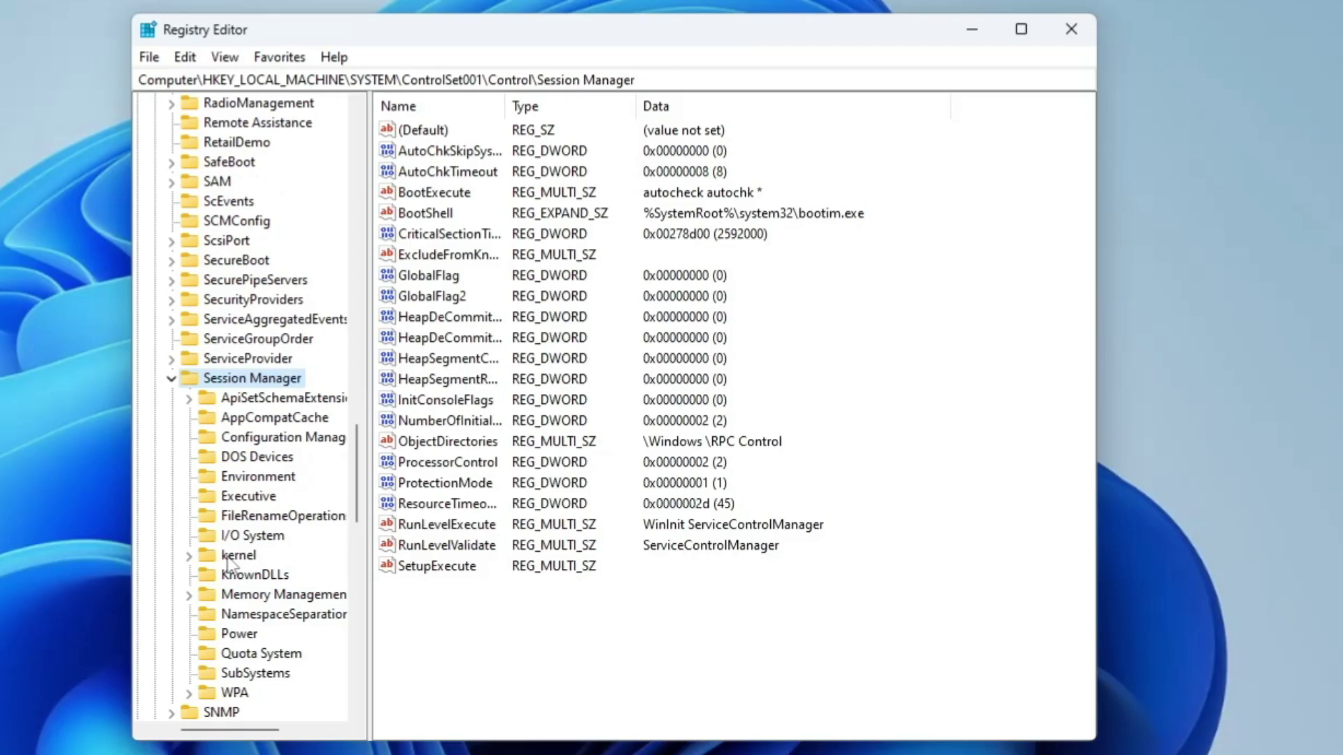
pyautogui.doubleClick(257, 596)
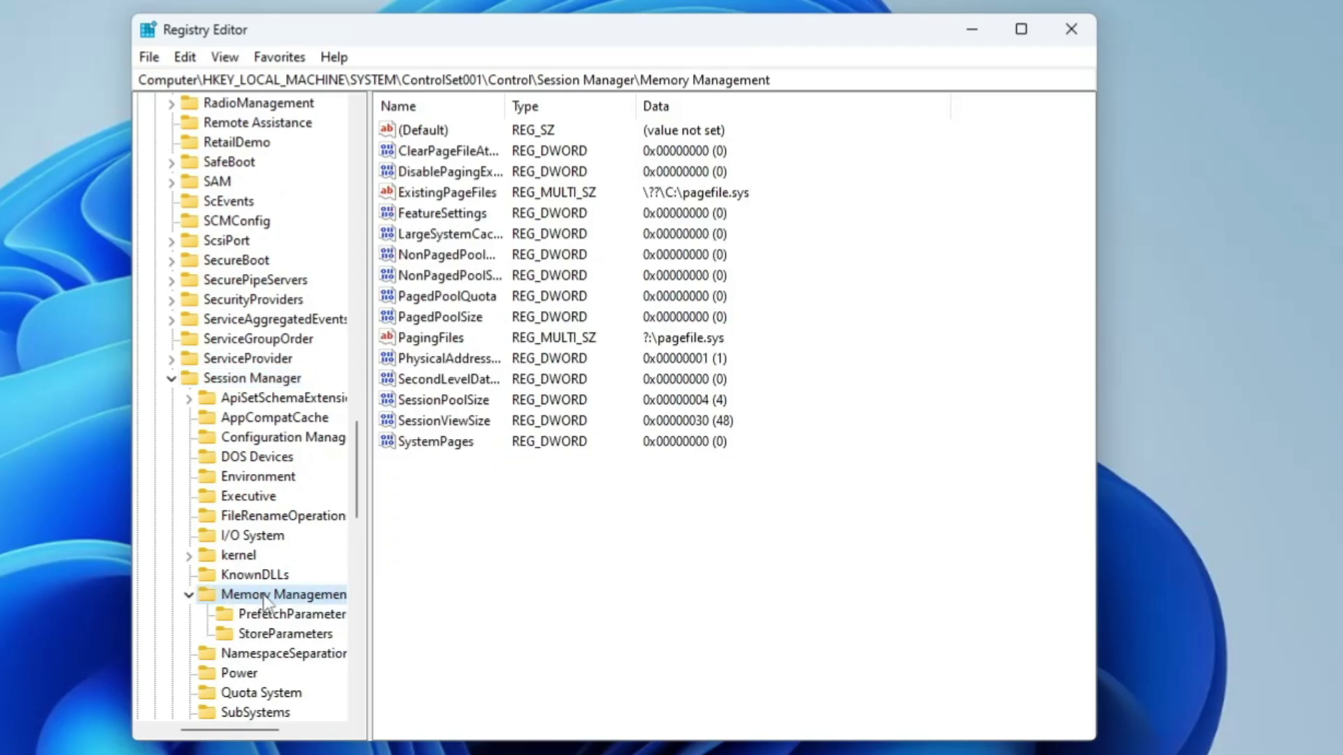
# Set ClearPageFileAtShutdown to 1 and NonPagedPoolSize to hex 192 (402)
pyautogui.doubleClick(440, 150)
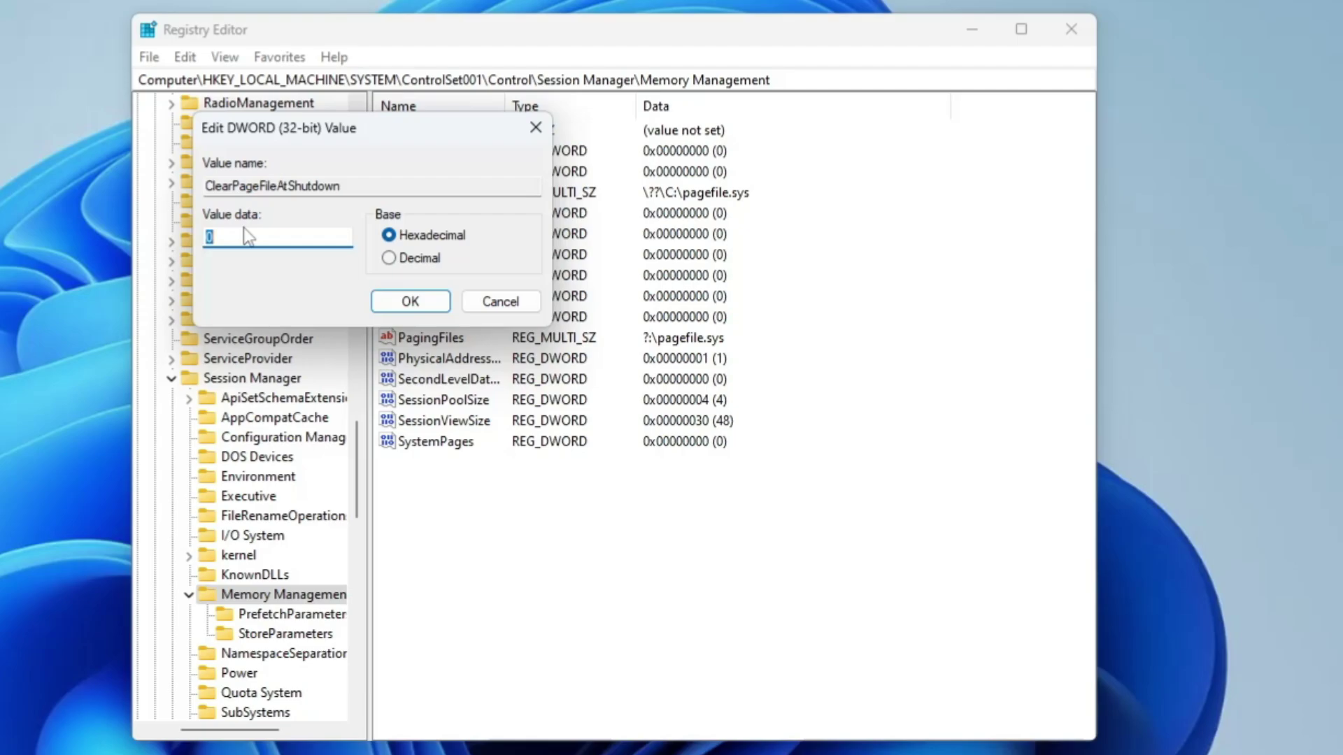
pyautogui.write('1')
pyautogui.click(406, 302)
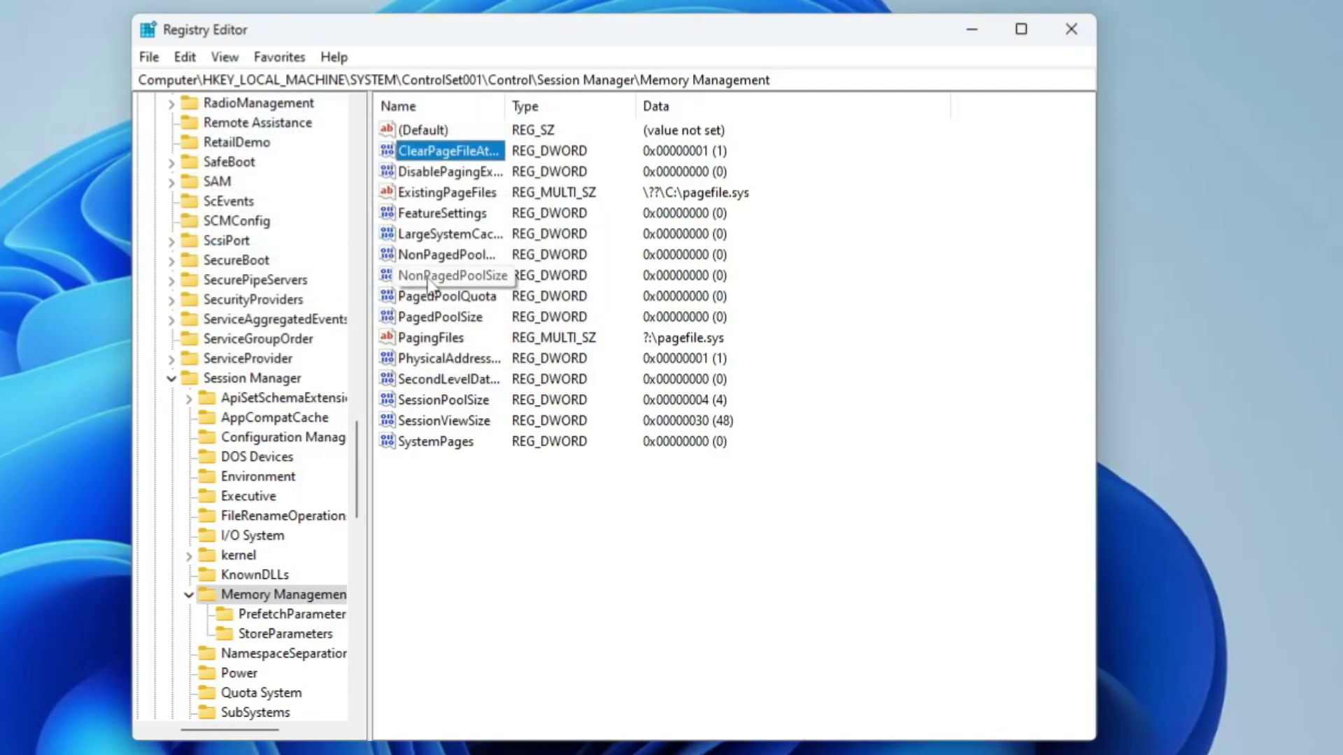
pyautogui.doubleClick(485, 278)
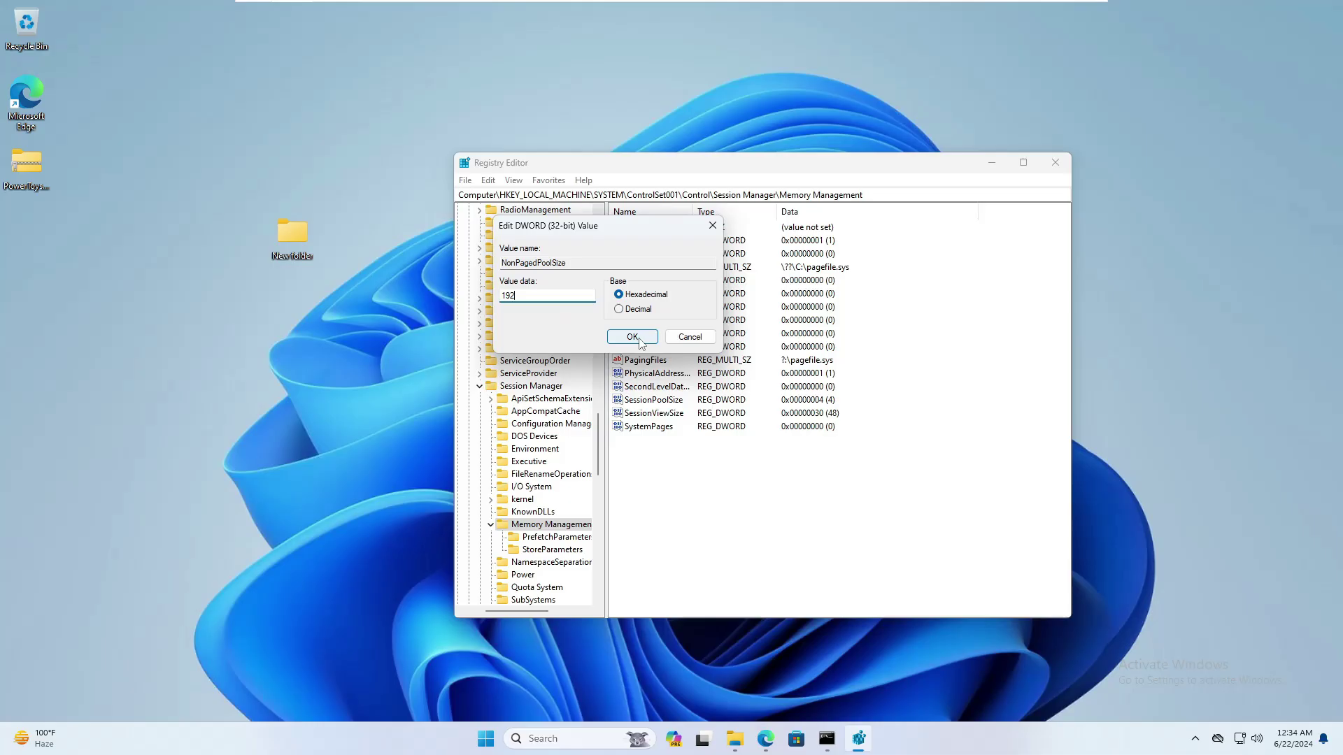
pyautogui.click(410, 301)
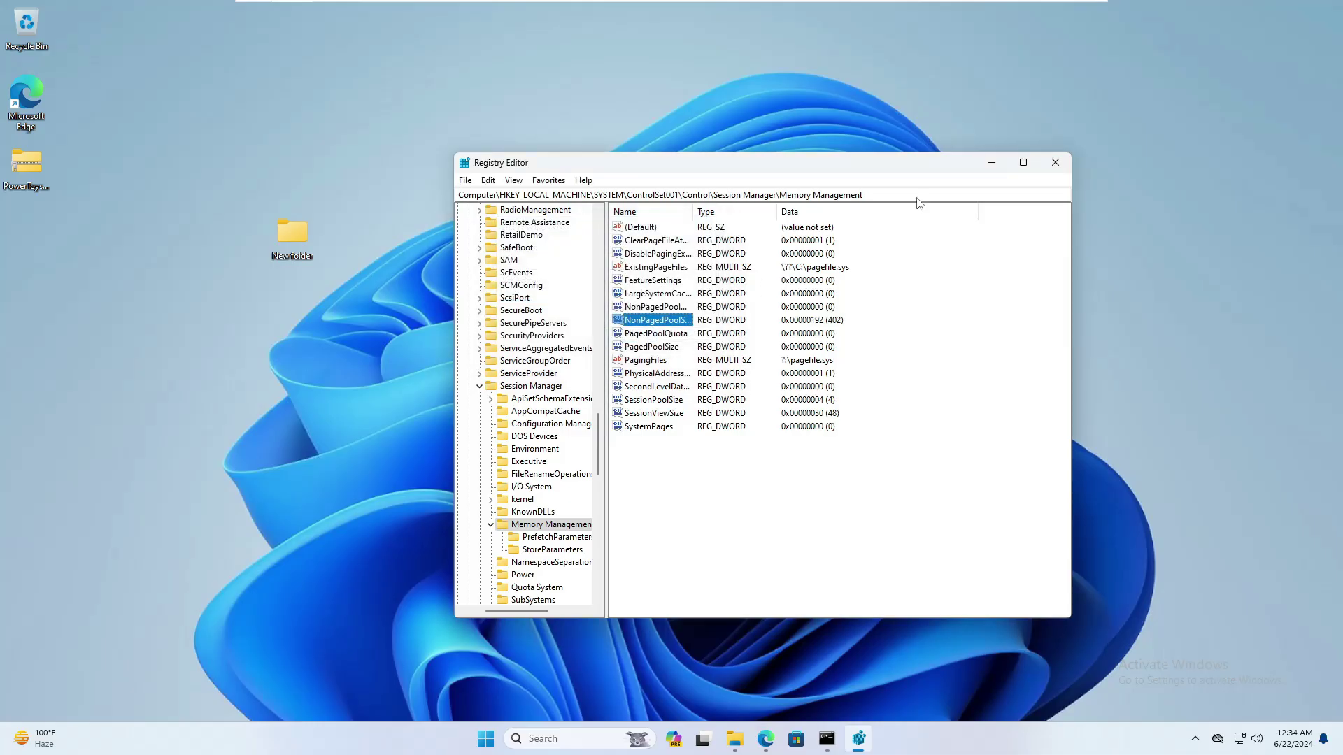
# Close Registry Editor and run sysdm.cpl, moving System Properties to the screen centre
pyautogui.click(1055, 162)
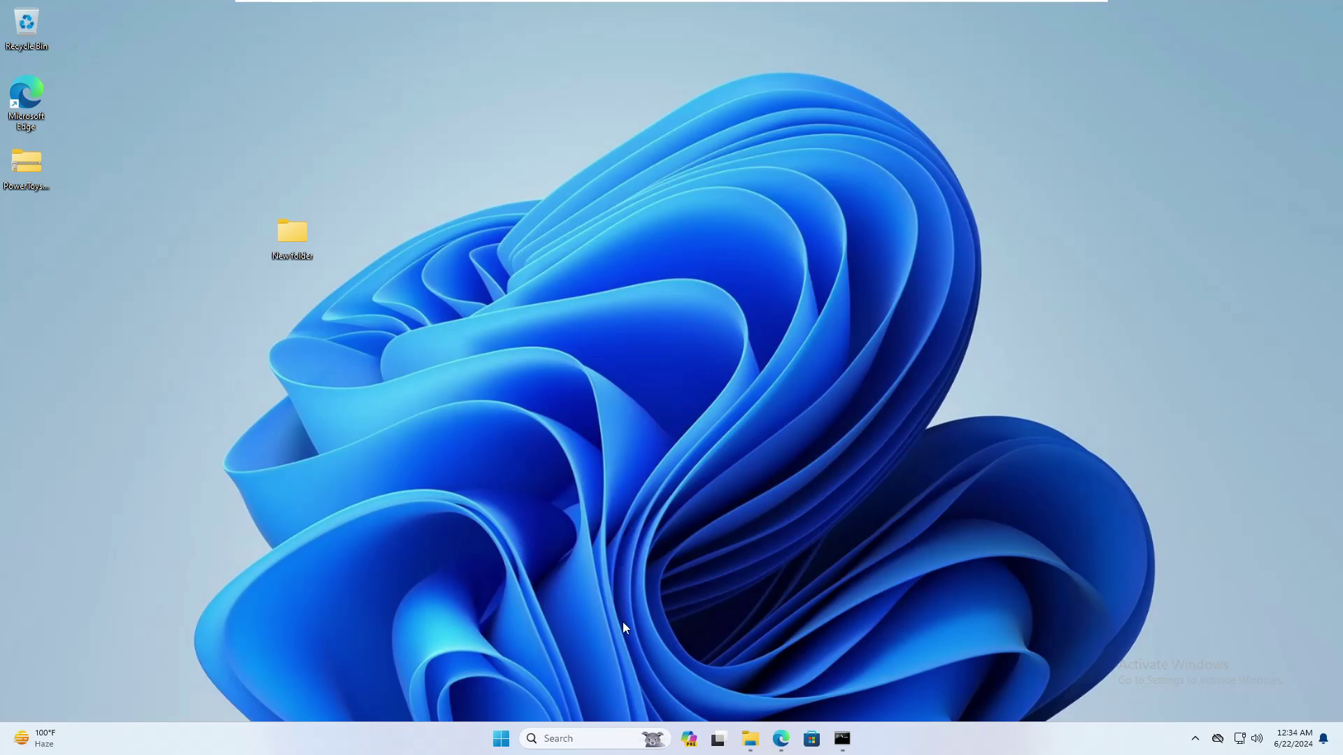
pyautogui.click(580, 740)
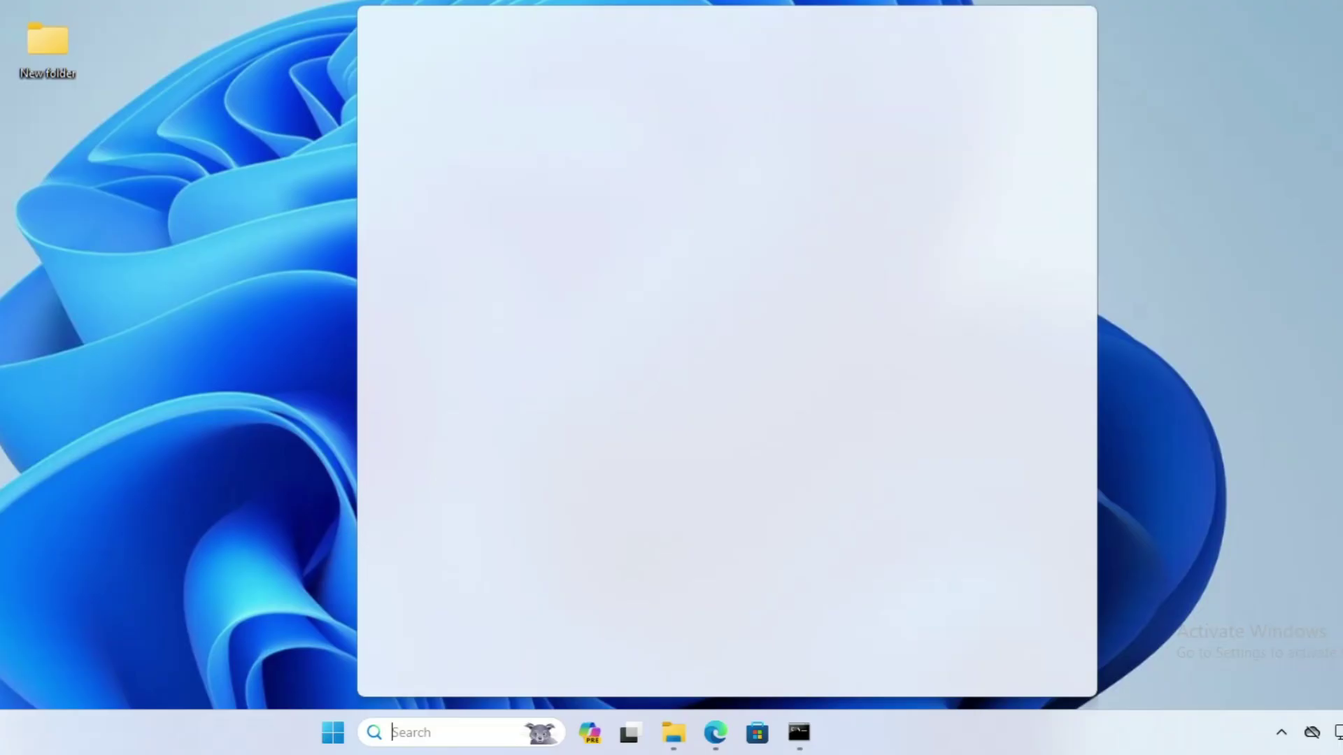
pyautogui.write('sysdm.cpl')
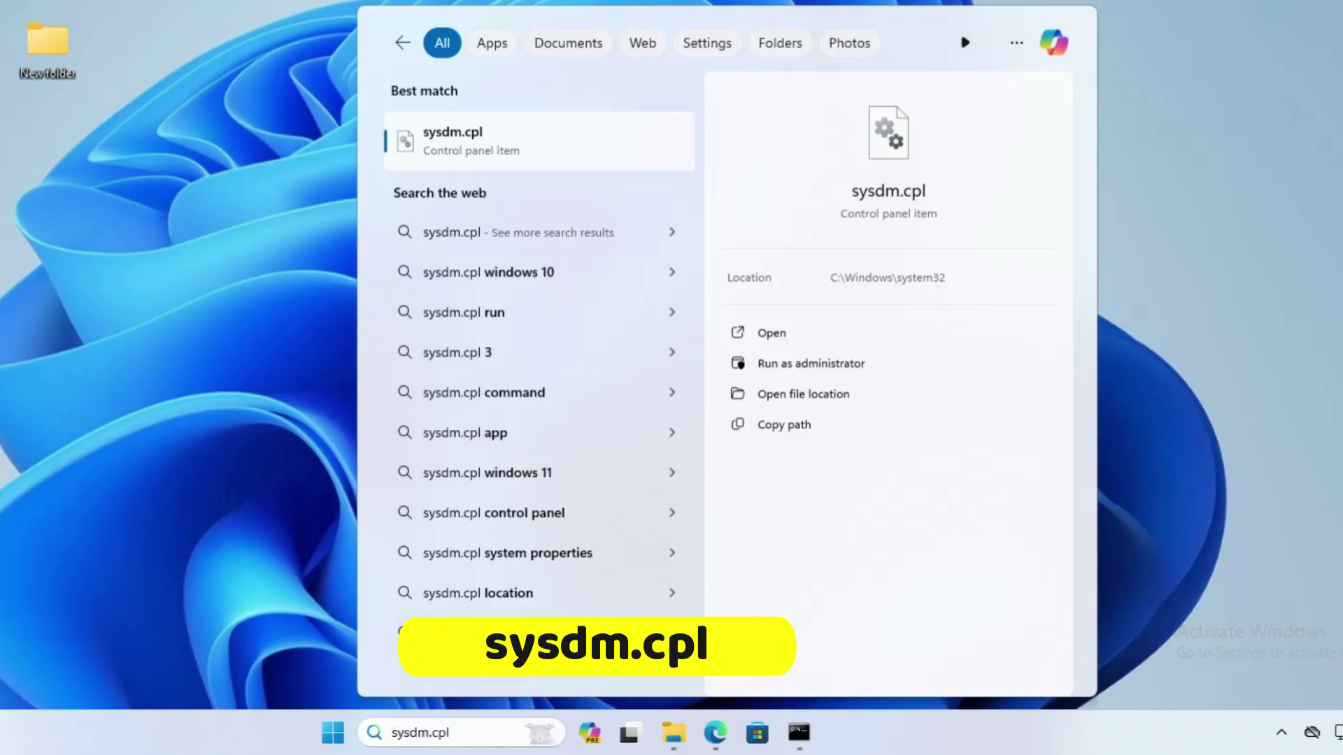
pyautogui.press('Return')
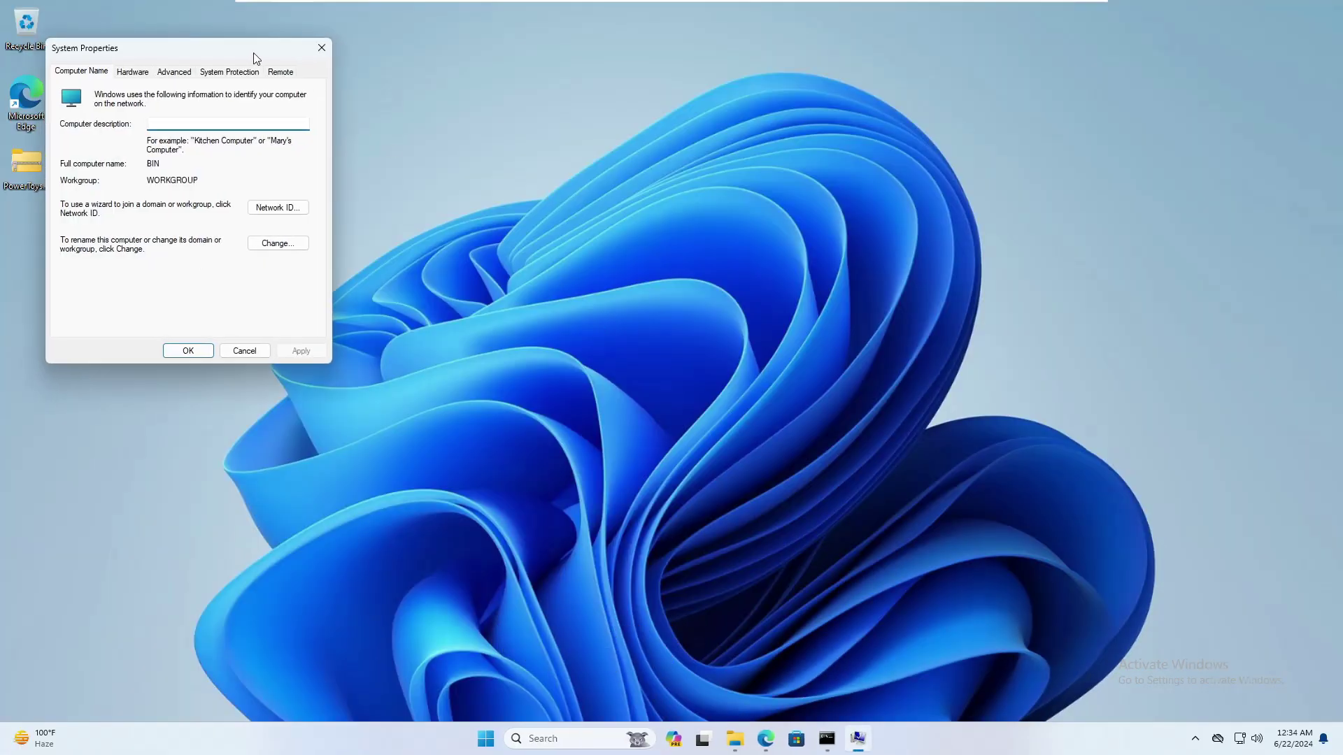
pyautogui.moveTo(254, 59); pyautogui.dragTo(736, 190)
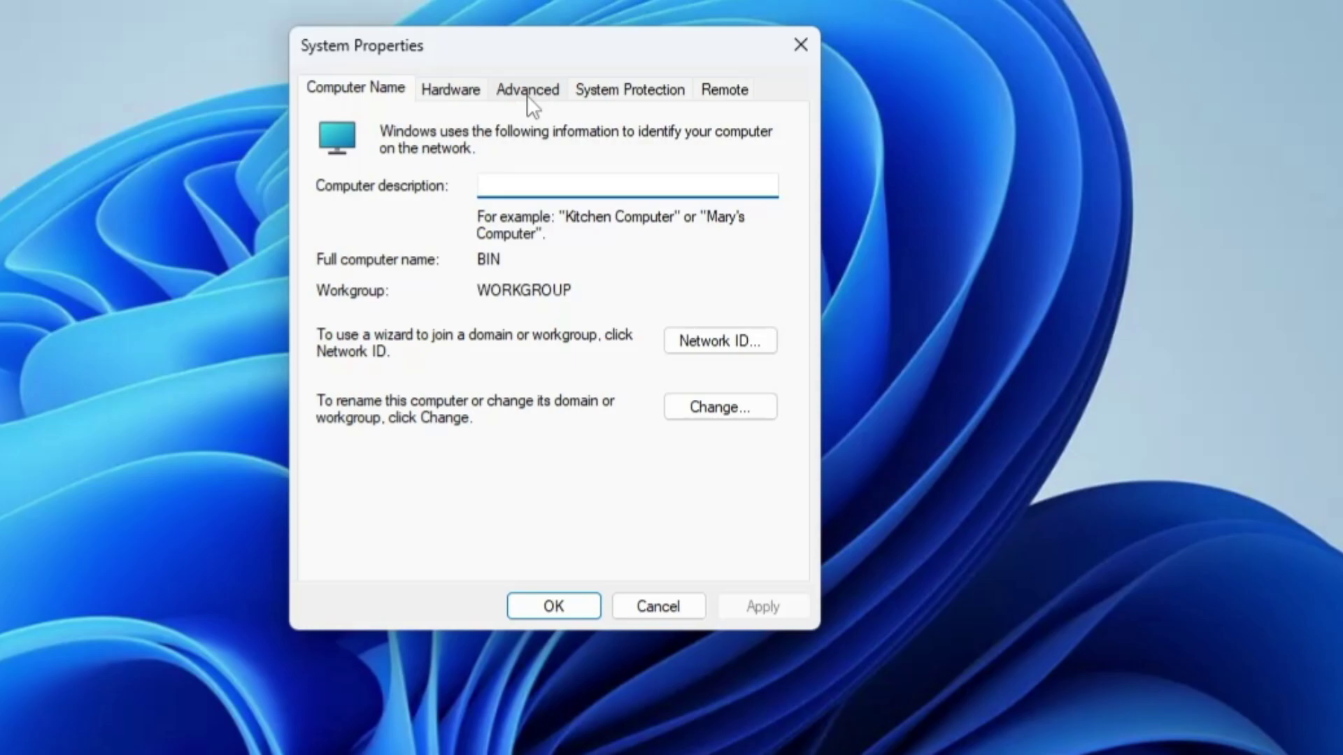
# Choose Adjust for best performance, re-enable window animations, thumbnails and smooth font edges, and apply
pyautogui.click(651, 207)
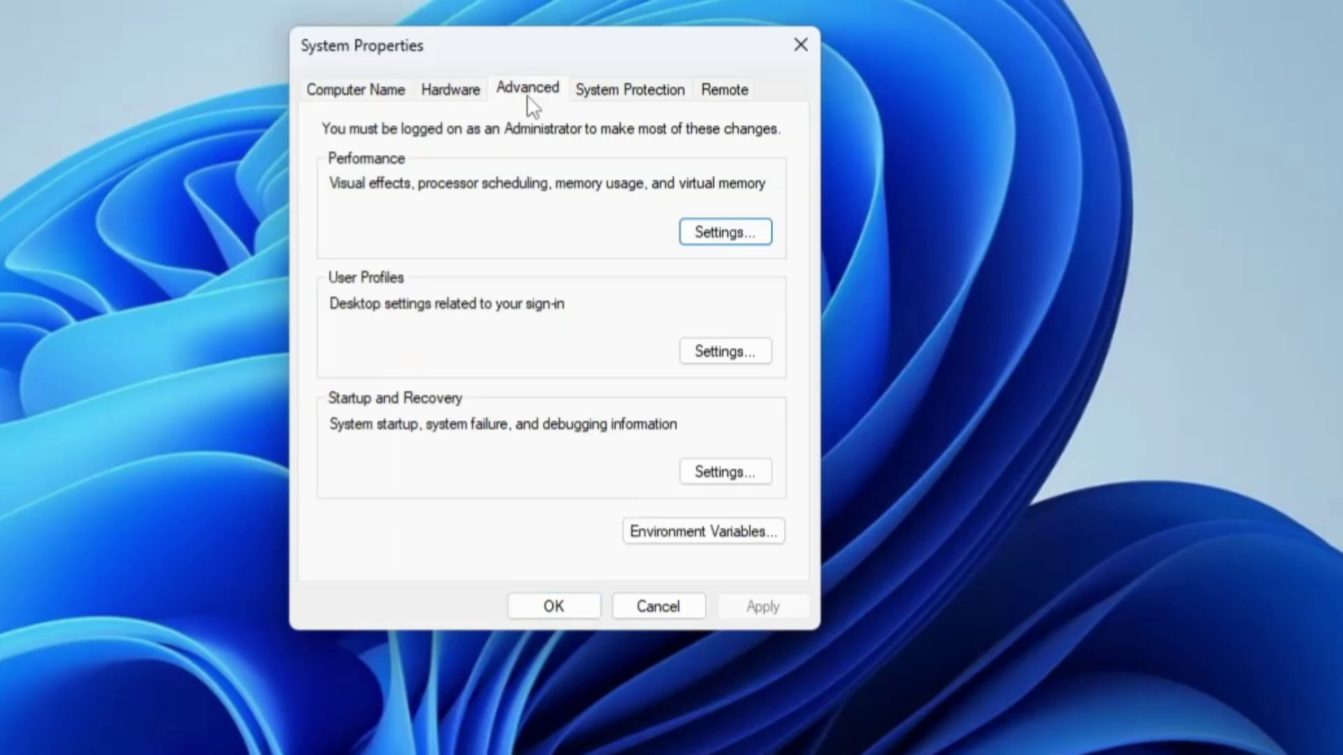
pyautogui.click(730, 237)
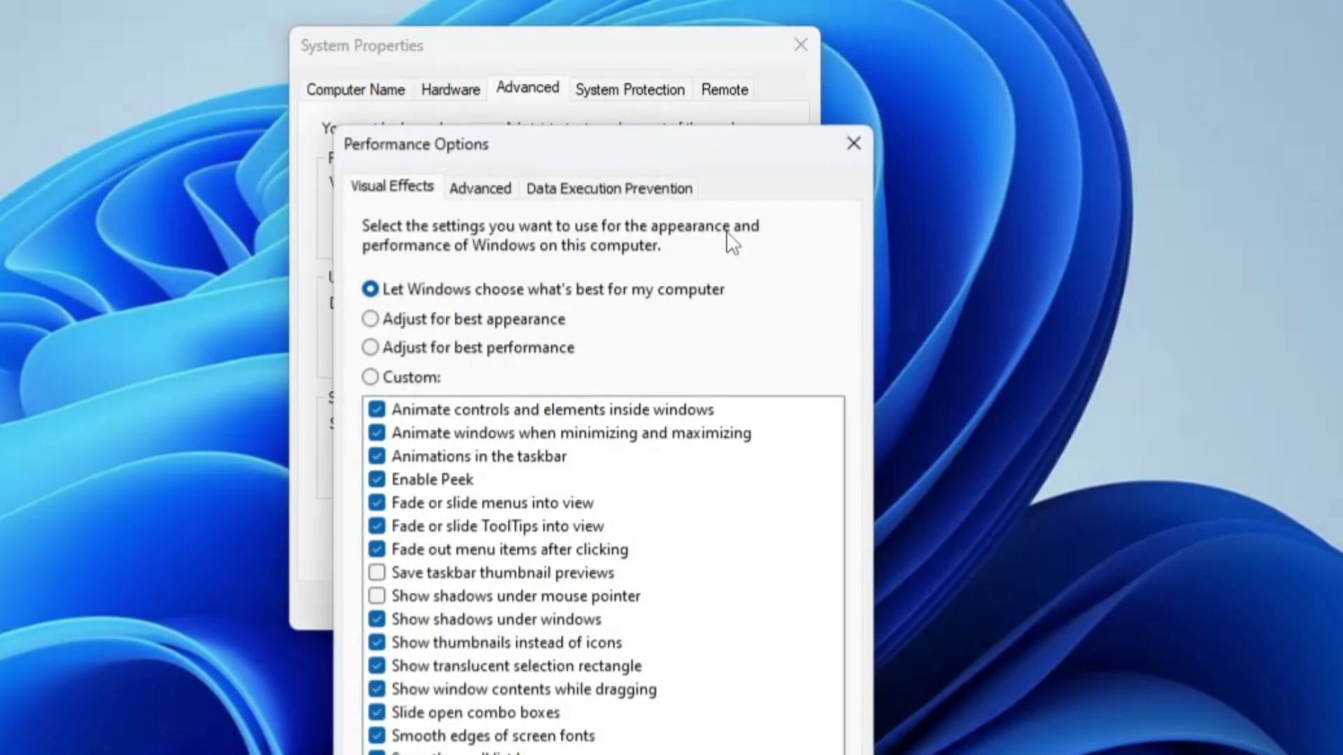
pyautogui.moveTo(585, 165); pyautogui.dragTo(595, 5)
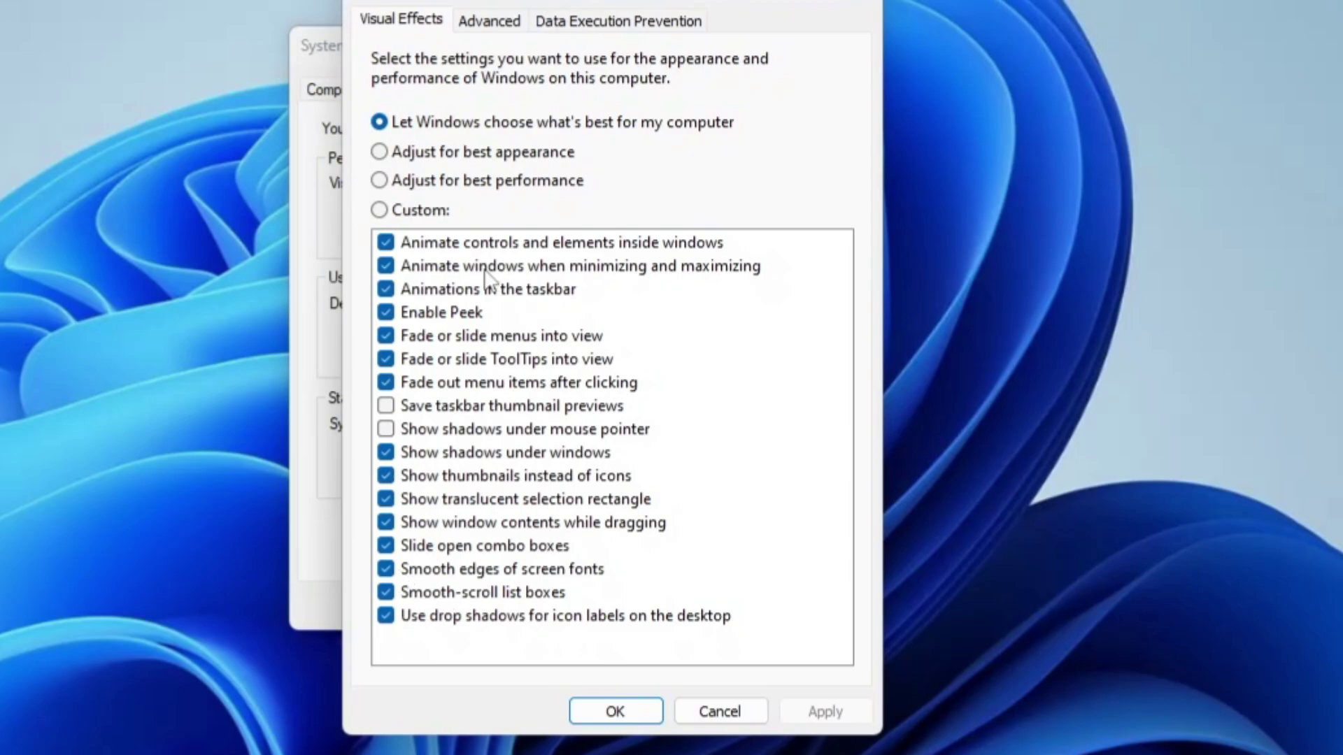
pyautogui.click(411, 181)
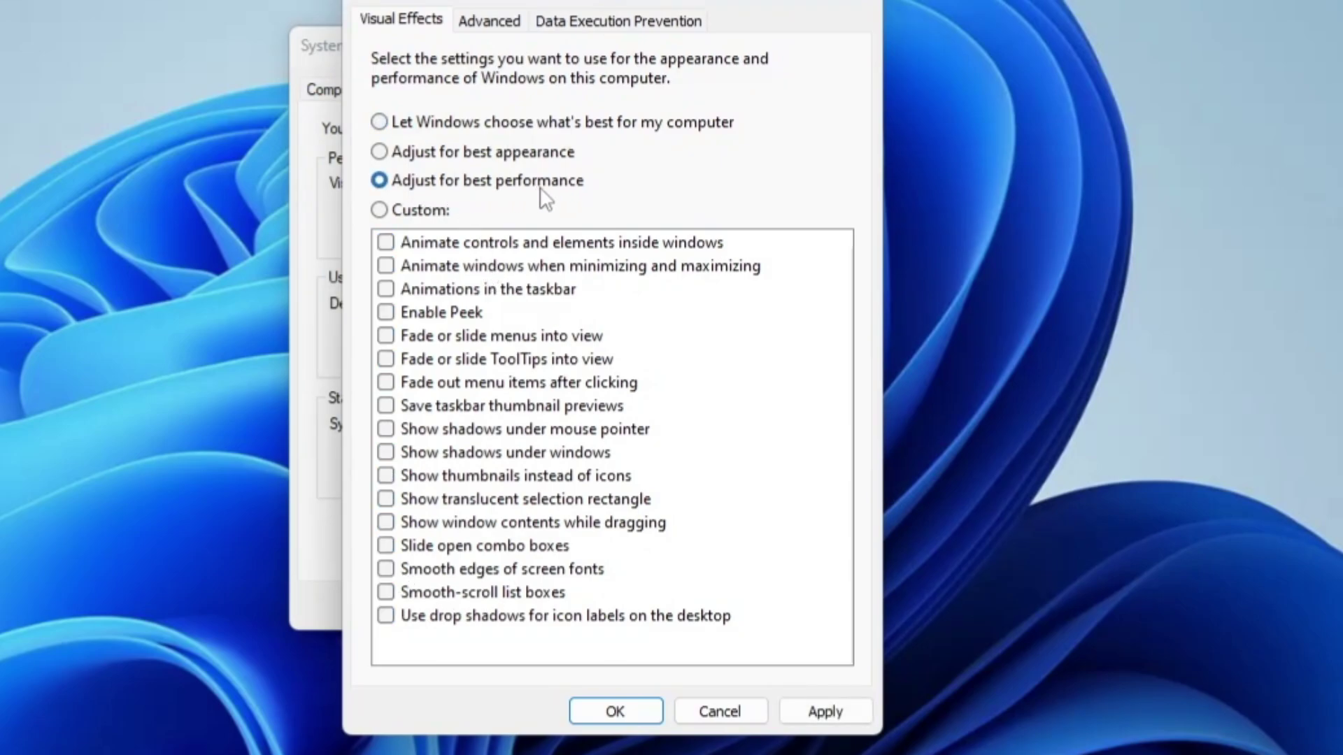
pyautogui.click(386, 266)
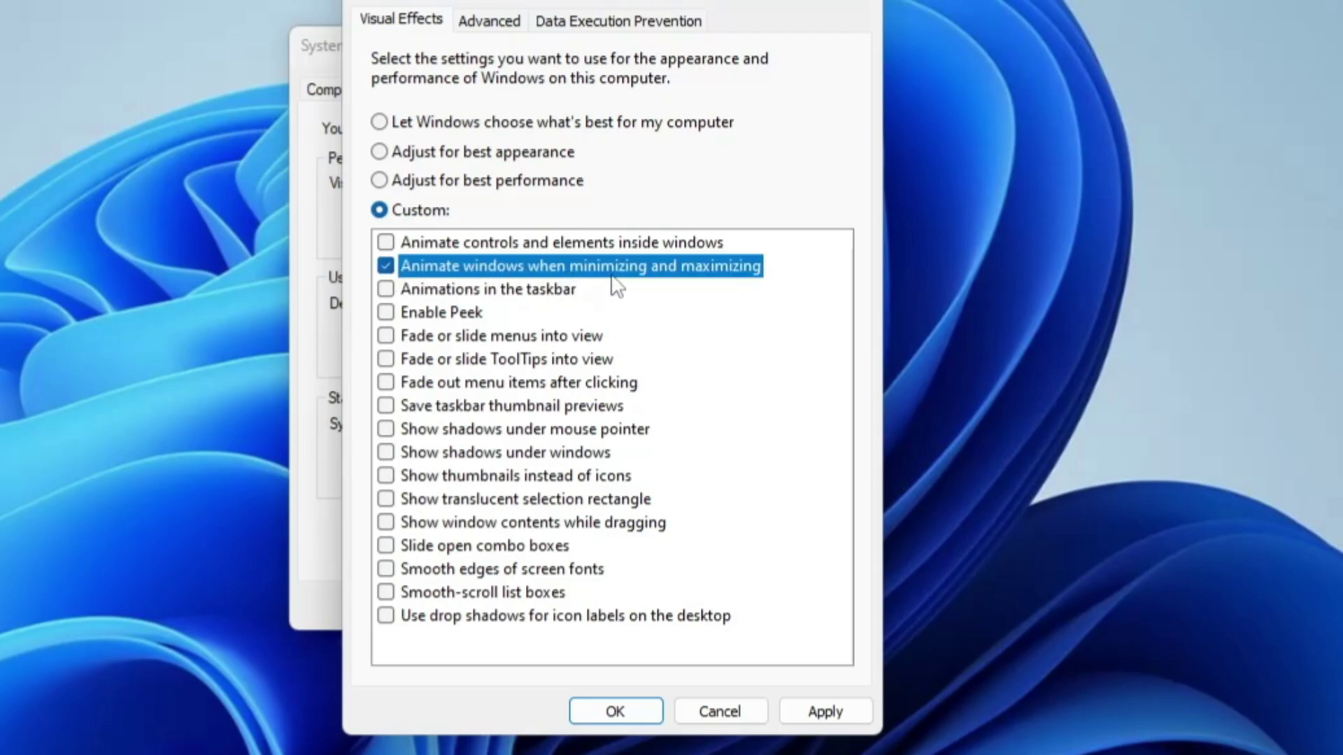
pyautogui.click(386, 475)
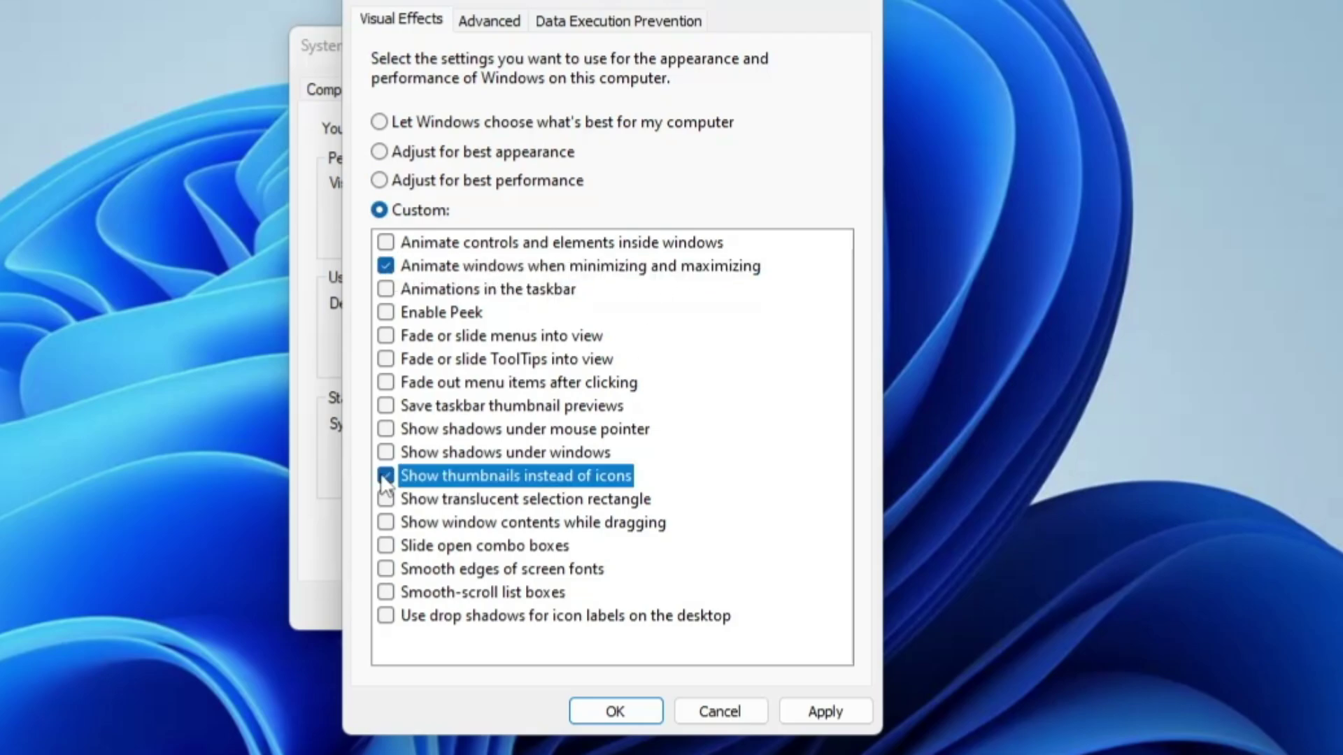
pyautogui.click(385, 570)
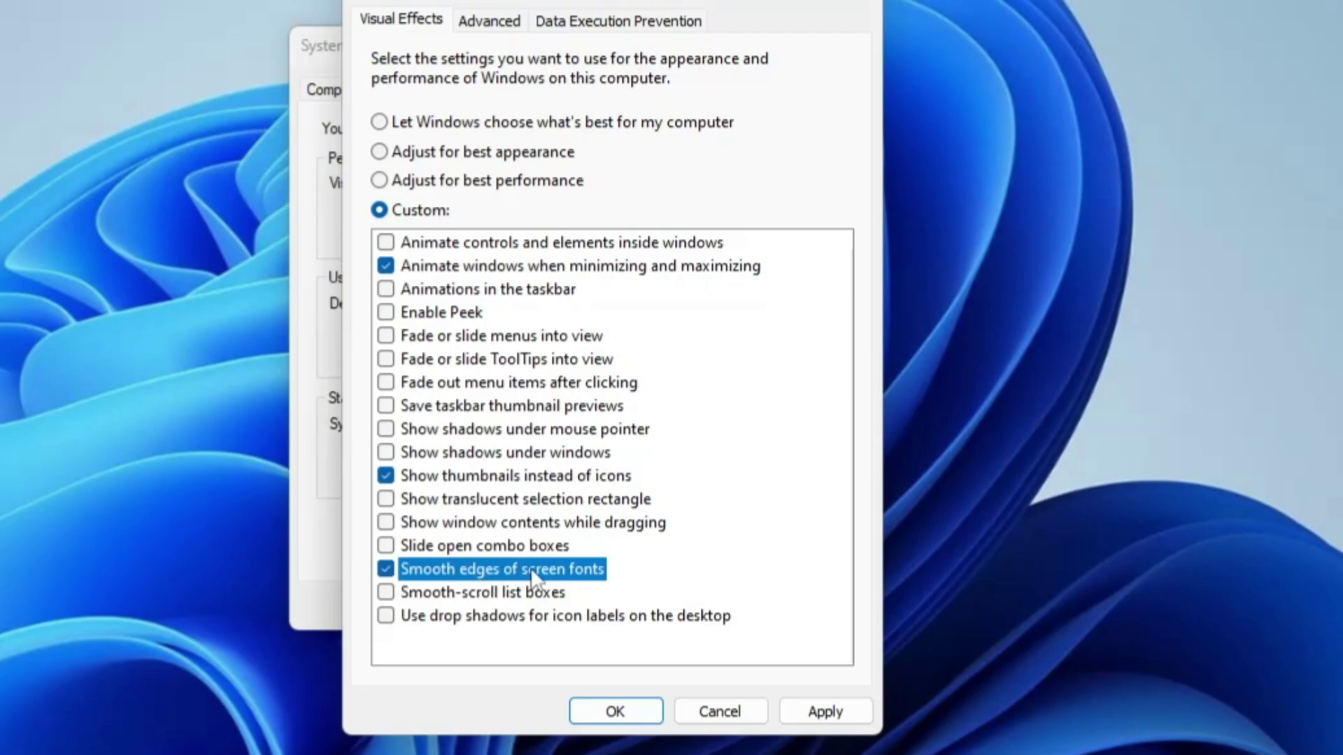
pyautogui.click(823, 712)
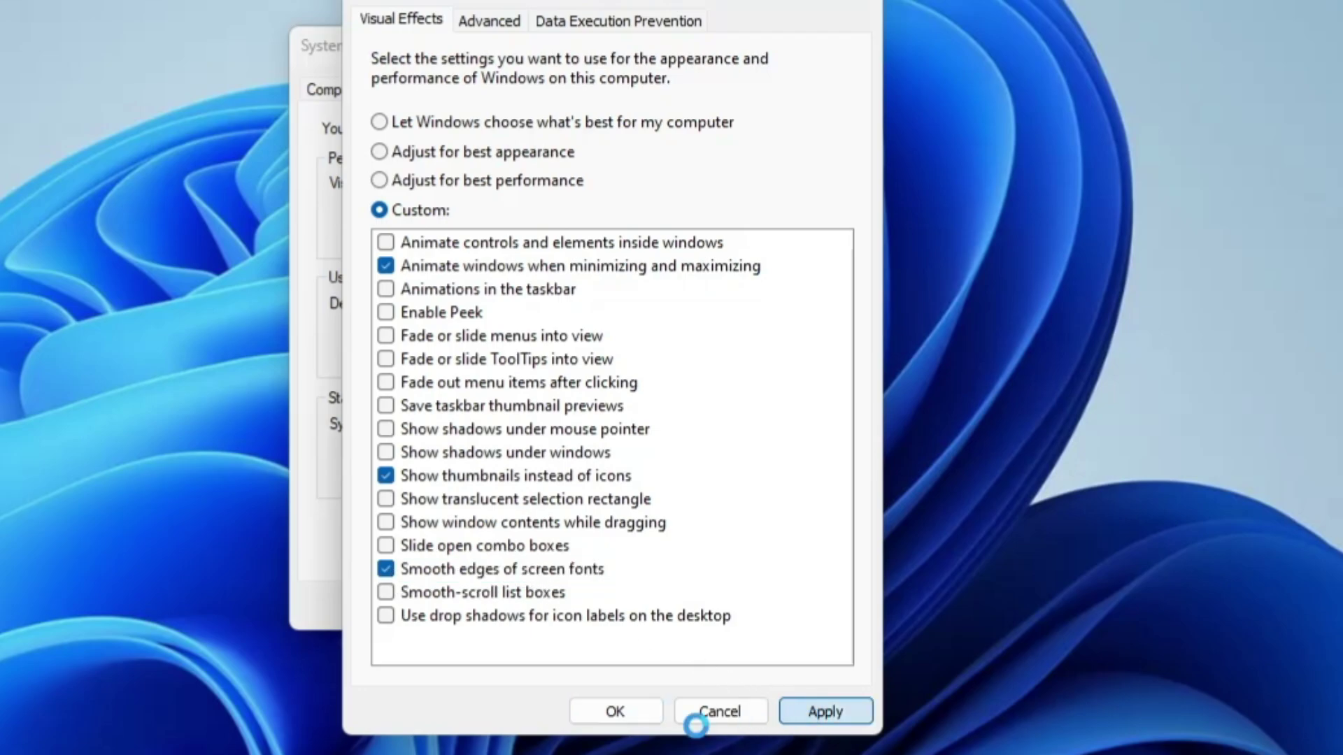
pyautogui.click(616, 712)
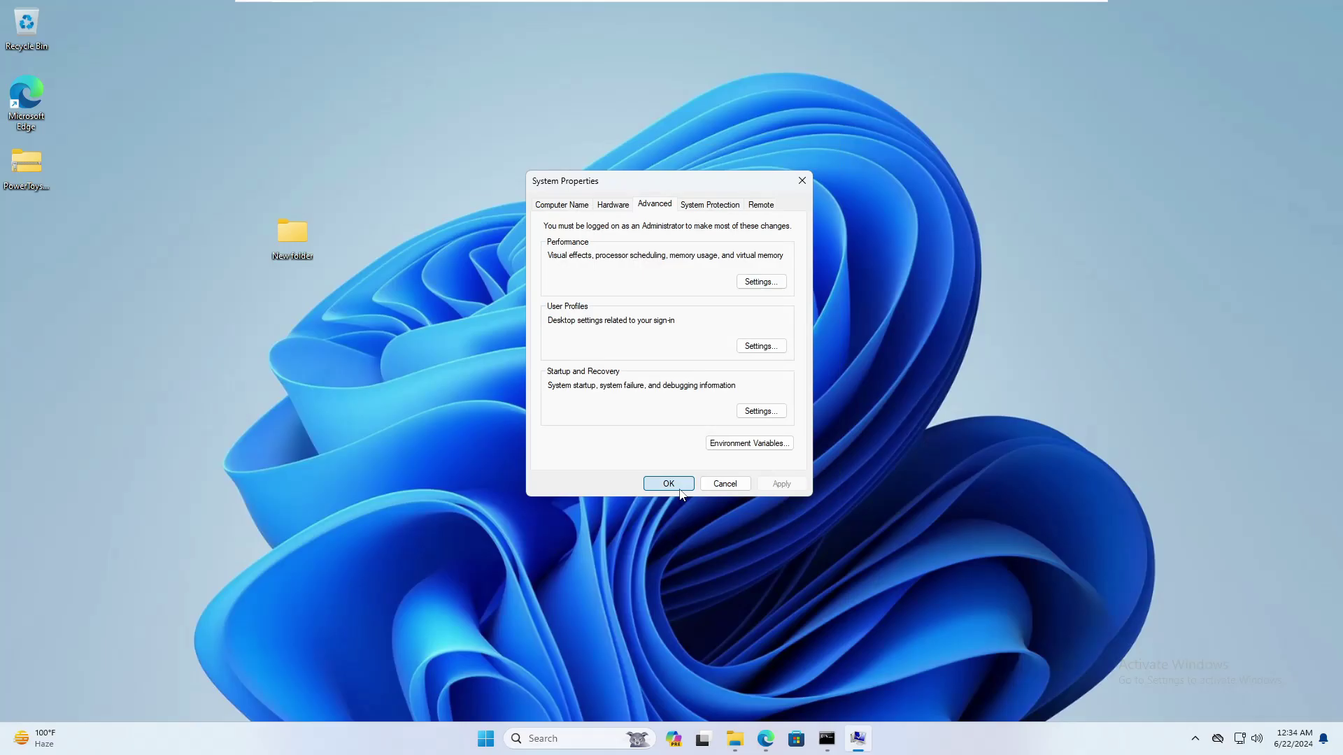
# Close System Properties and open the Services app via search
pyautogui.click(679, 489)
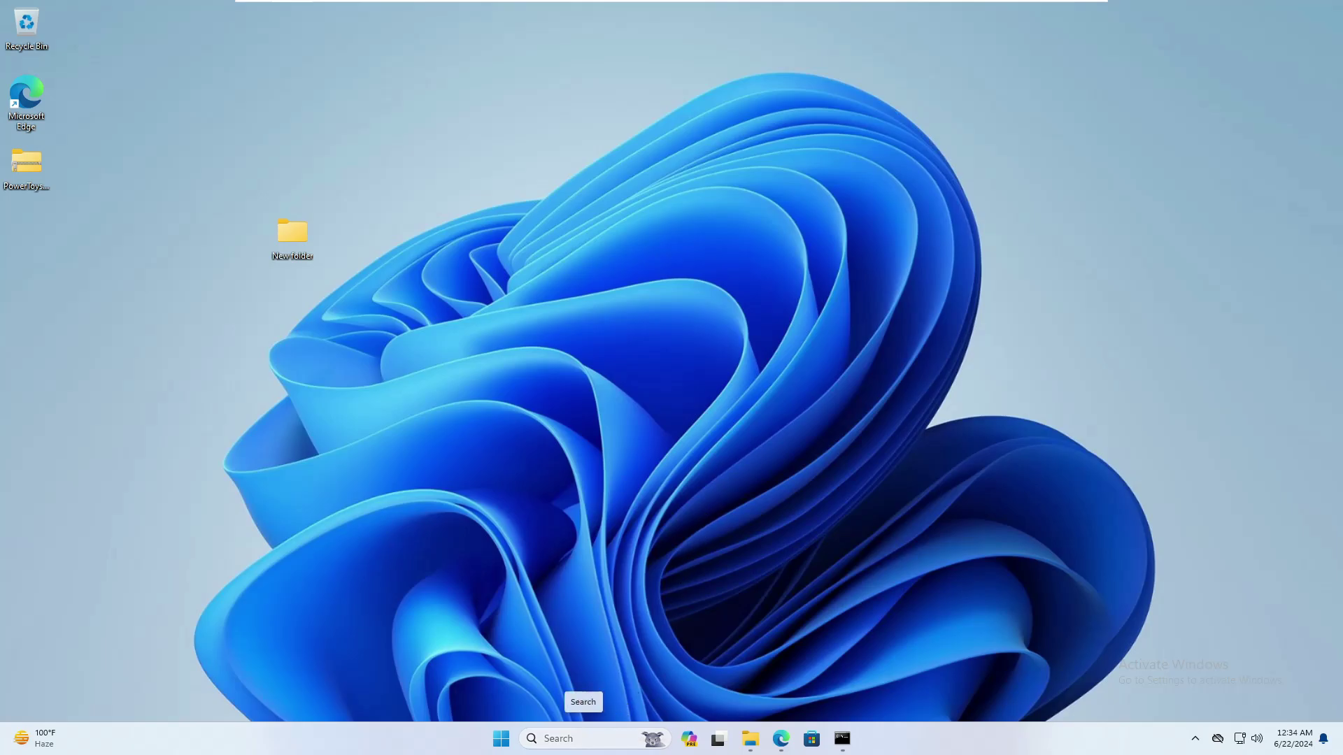
pyautogui.click(586, 747)
pyautogui.write('serv')
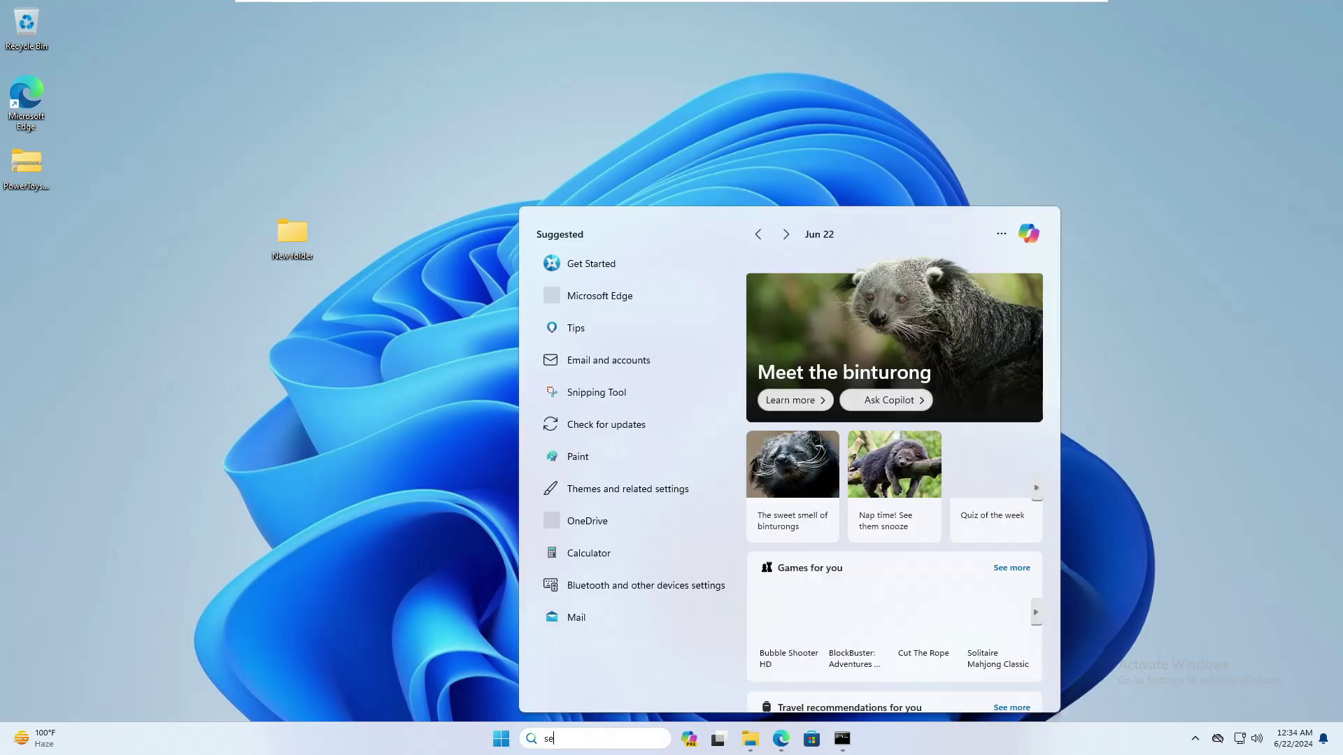
pyautogui.write('ices')
pyautogui.press('Return')
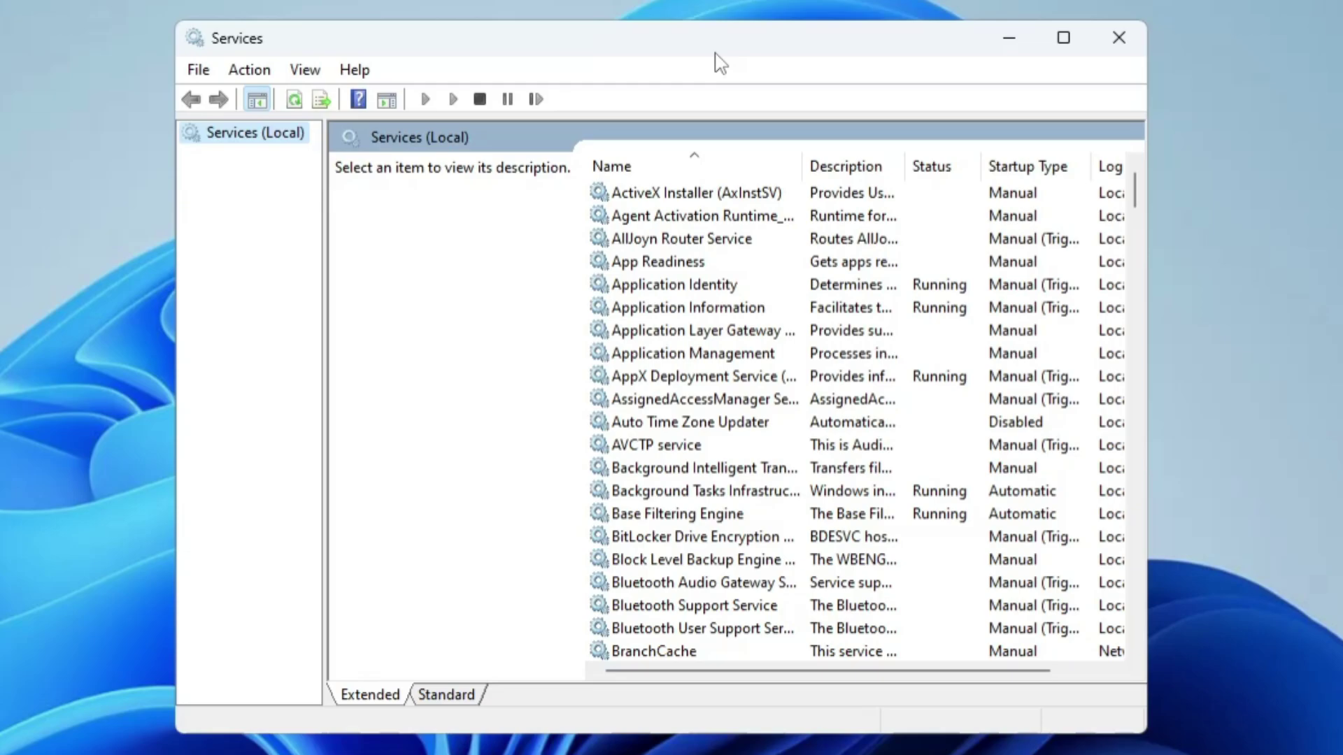
# Set Background Intelligent Transfer Service startup type to Disabled and apply
pyautogui.scroll(-1, 665, 476)
pyautogui.click(671, 445)
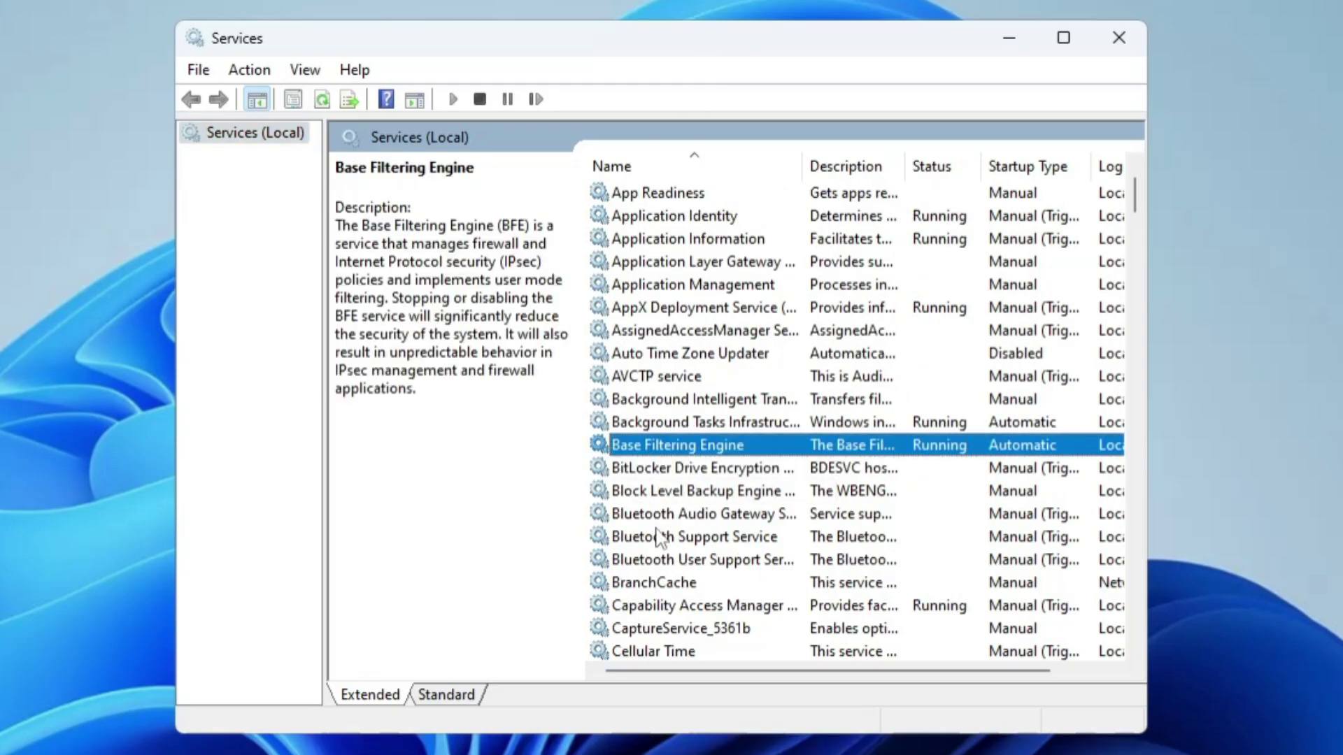
pyautogui.click(670, 404)
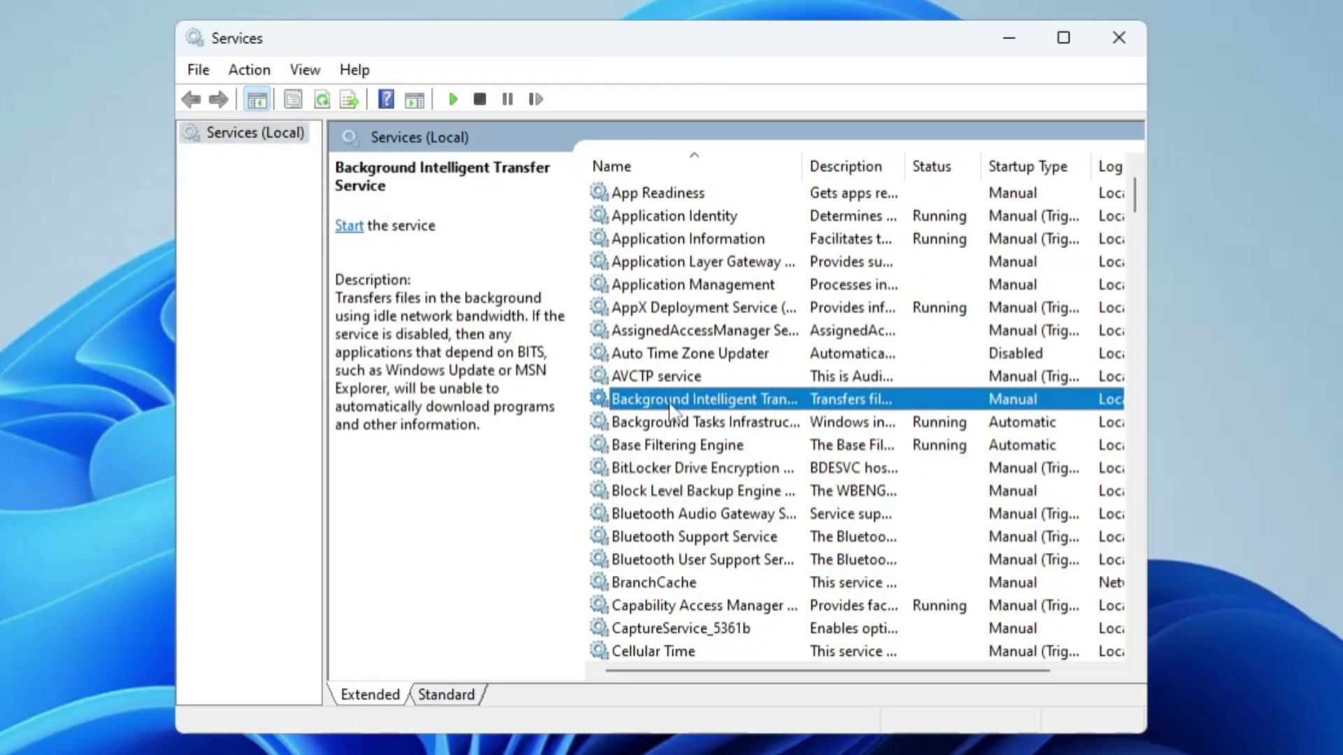
pyautogui.doubleClick(670, 404)
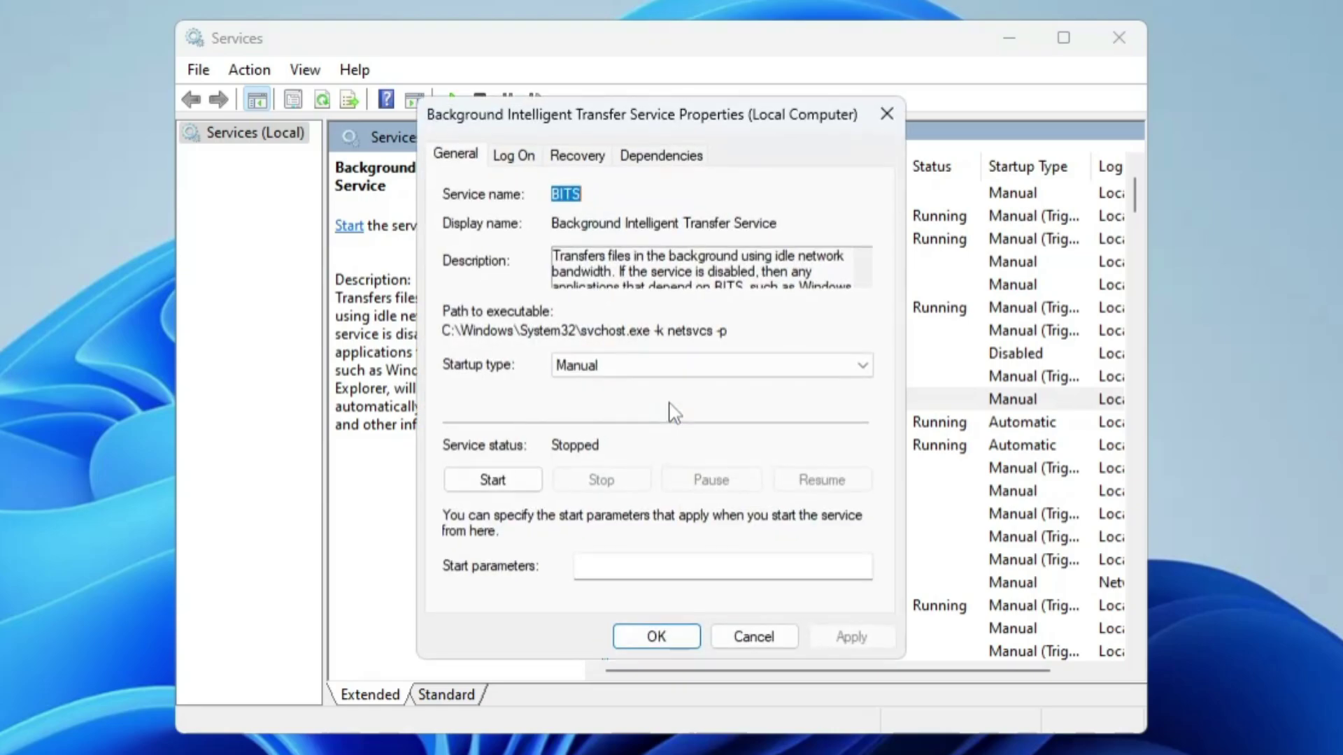
pyautogui.click(621, 365)
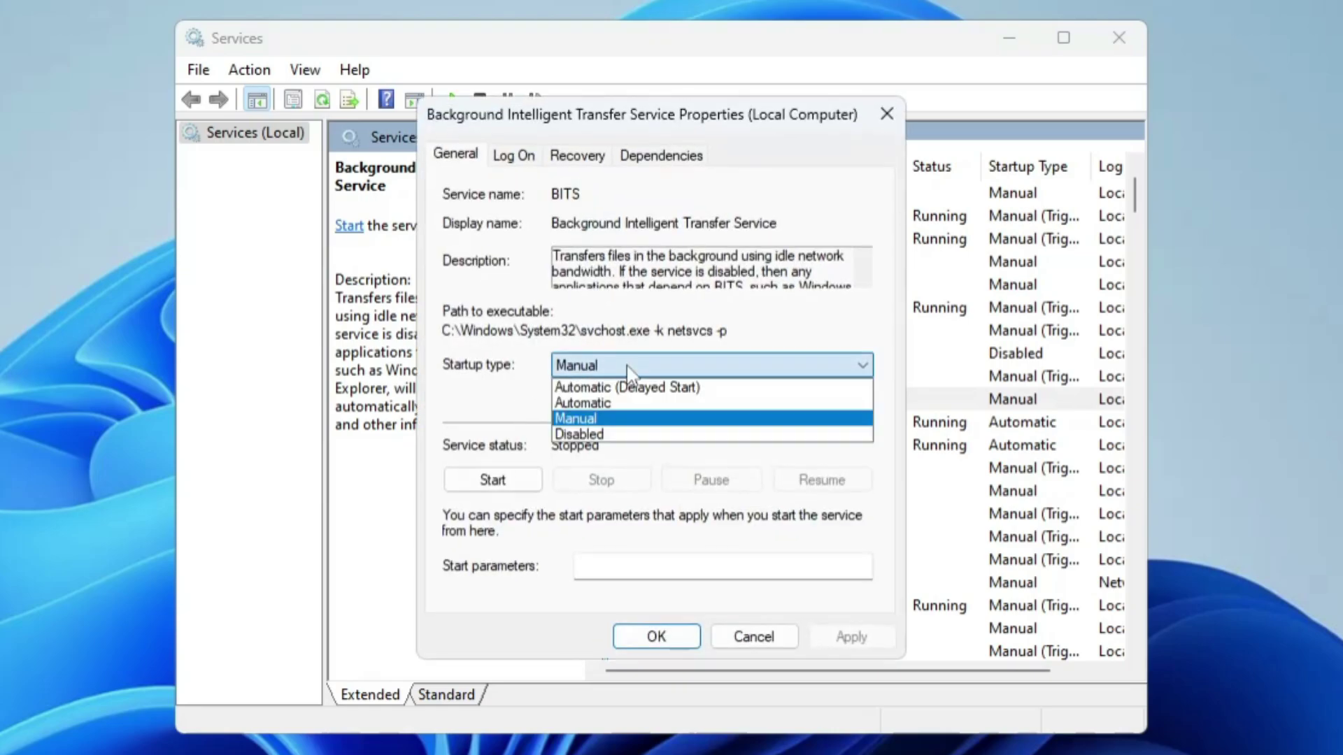
pyautogui.click(594, 434)
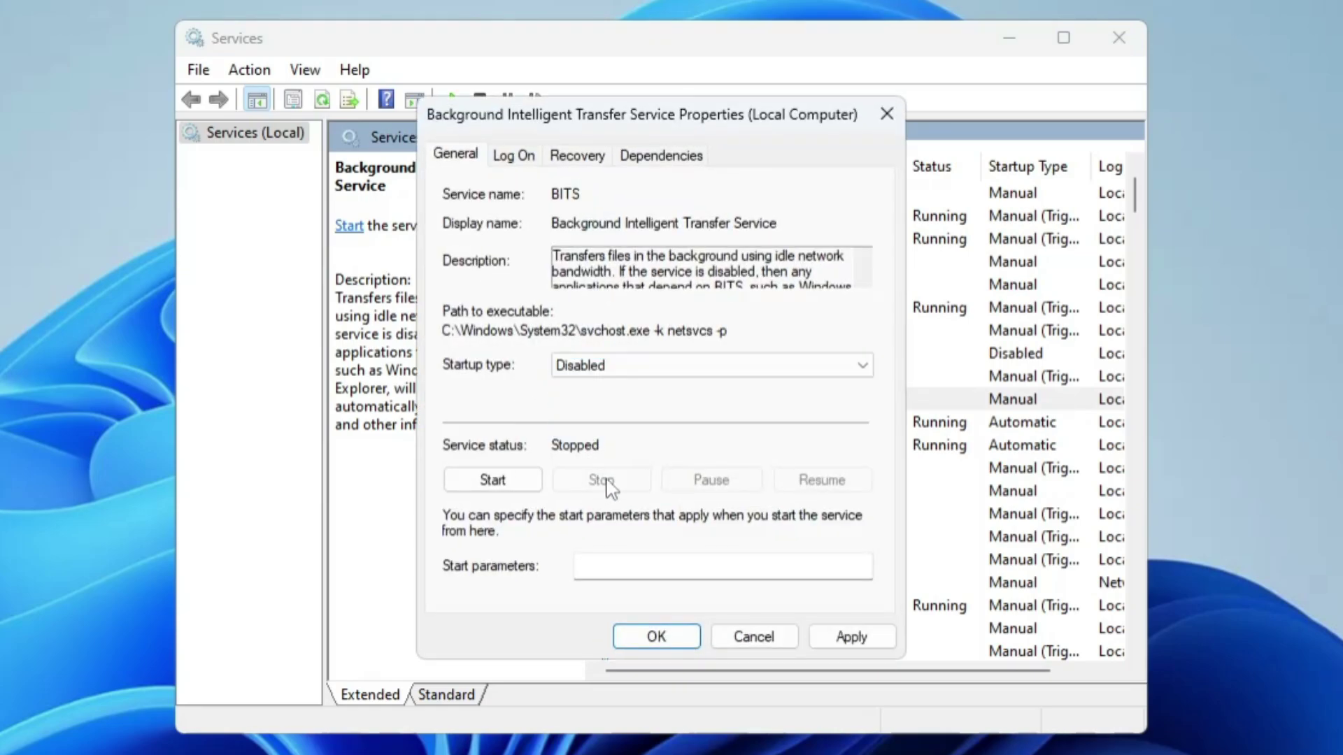
pyautogui.click(852, 636)
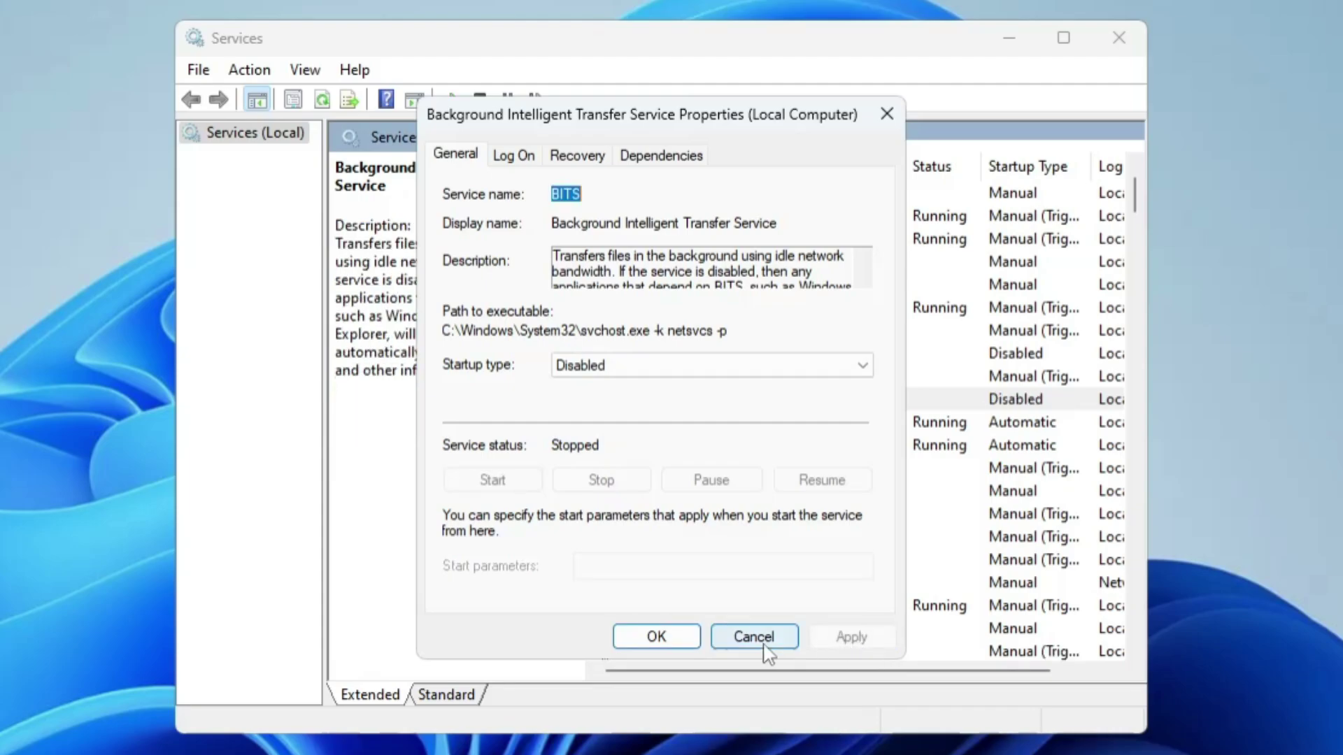
pyautogui.click(657, 636)
# Set BitLocker Drive Encryption Service startup type to Disabled and save
pyautogui.click(645, 423)
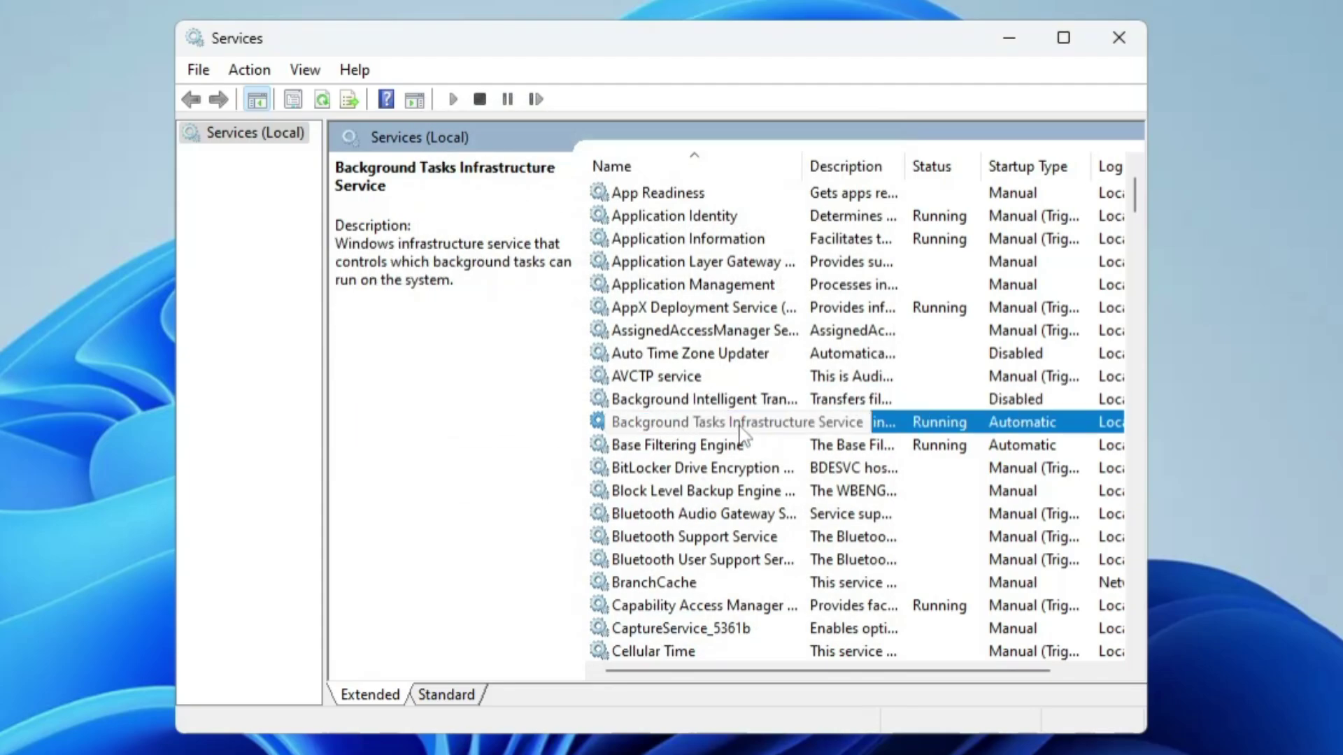
pyautogui.click(644, 448)
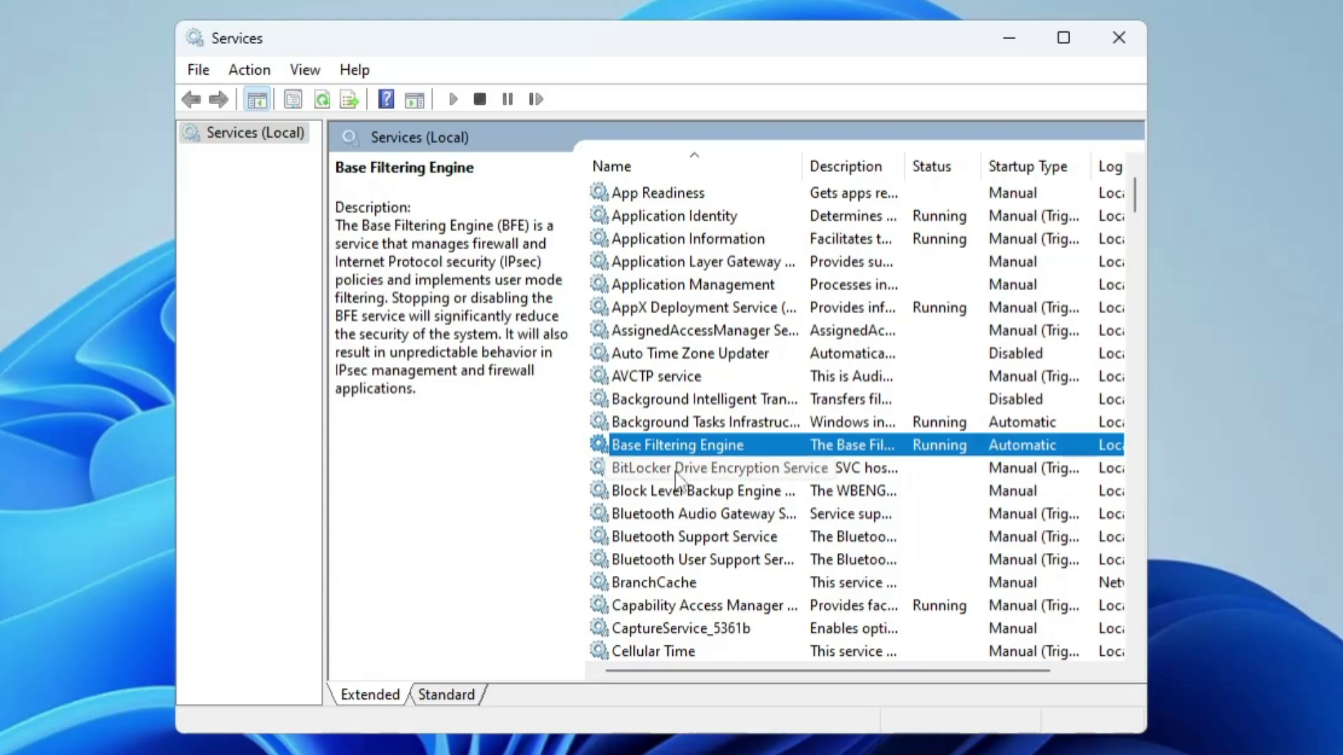
pyautogui.click(676, 471)
pyautogui.click(666, 516)
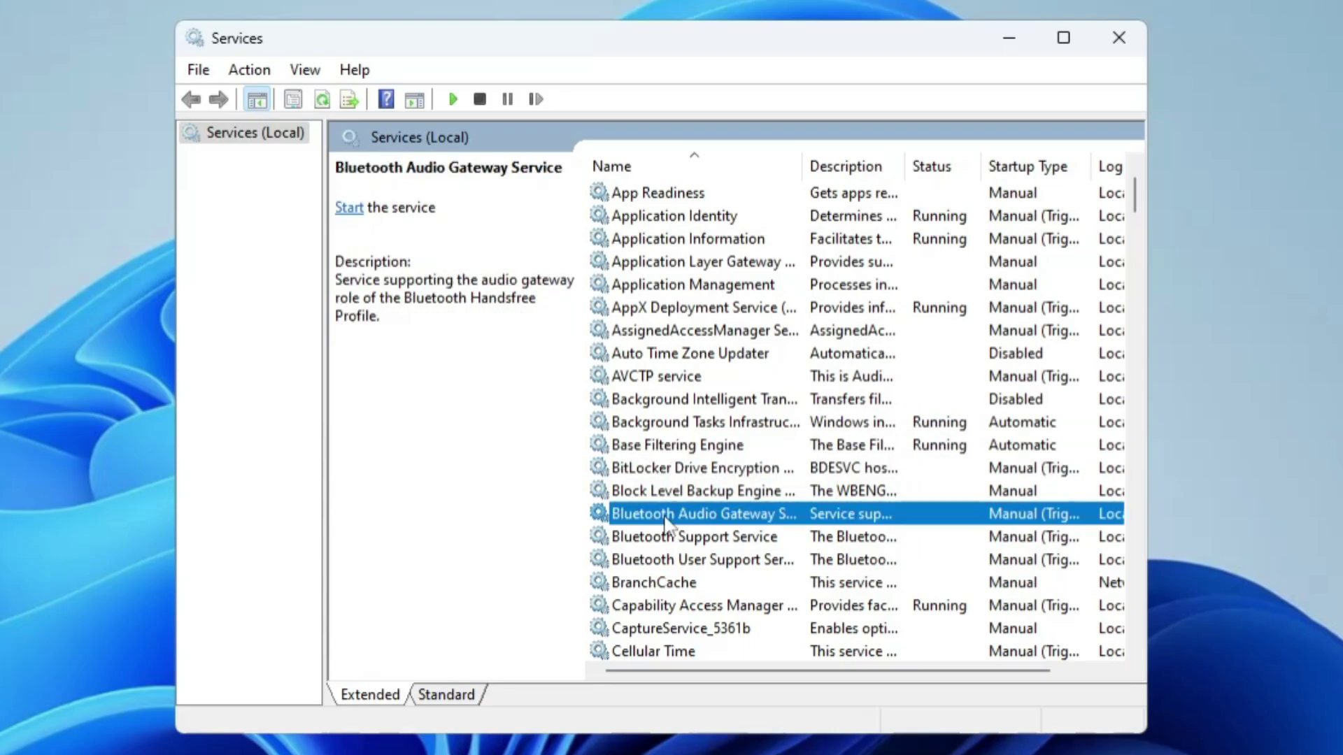
pyautogui.doubleClick(686, 469)
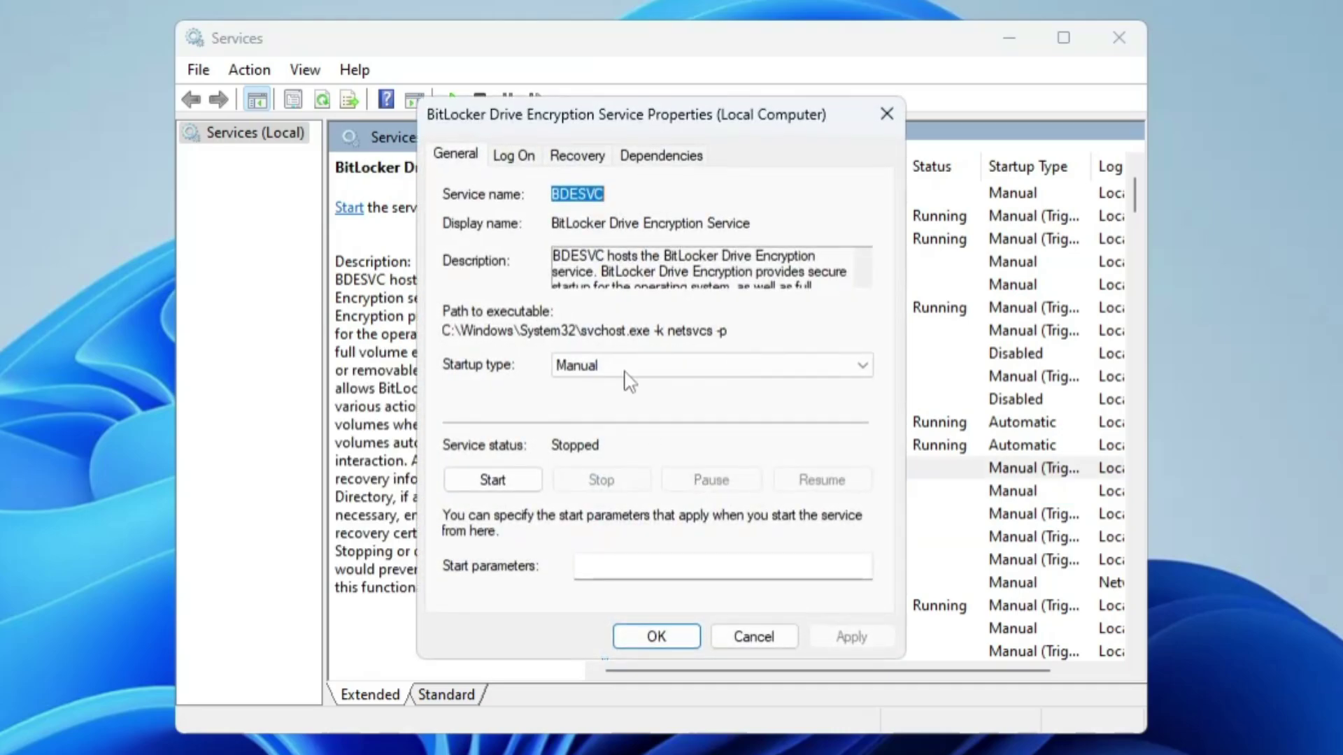
pyautogui.click(629, 367)
pyautogui.click(593, 452)
pyautogui.press('Down')
pyautogui.press('Return')
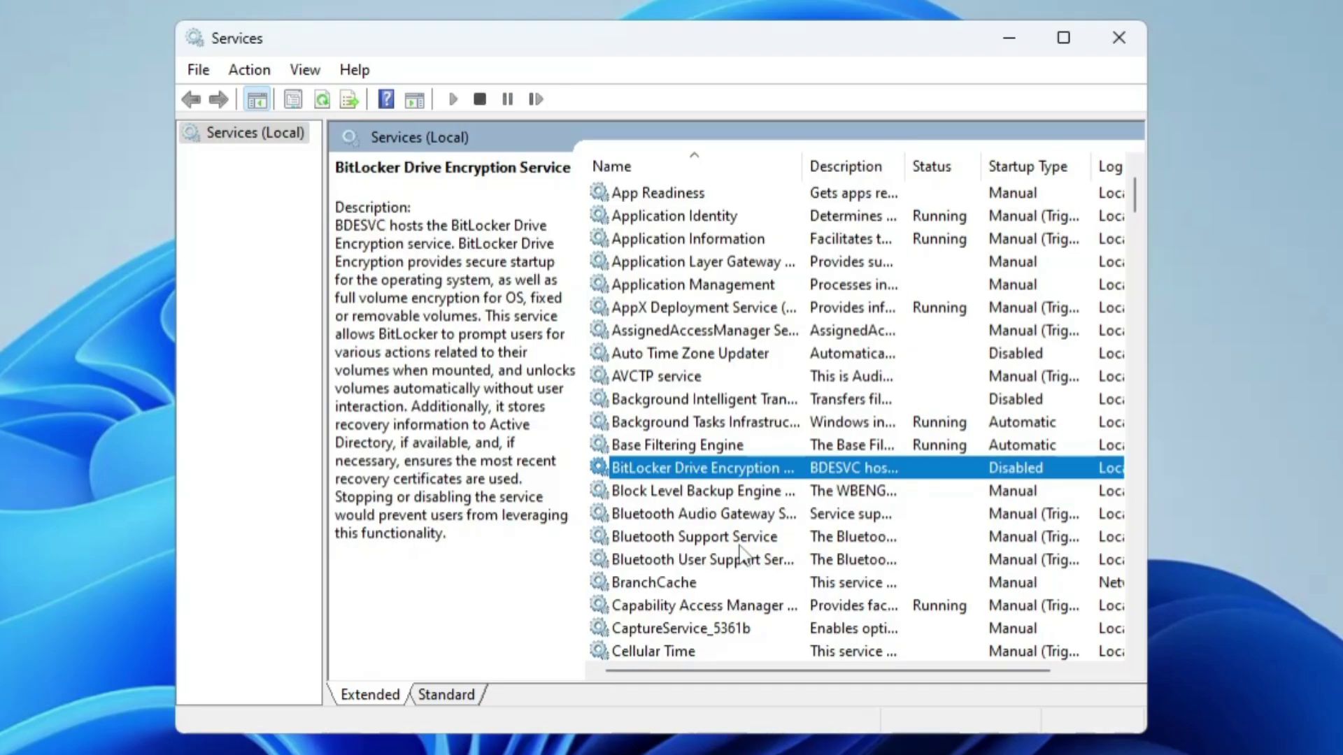
# Stop the SysMain service and set its startup type to Disabled, then apply and close
pyautogui.press('s')
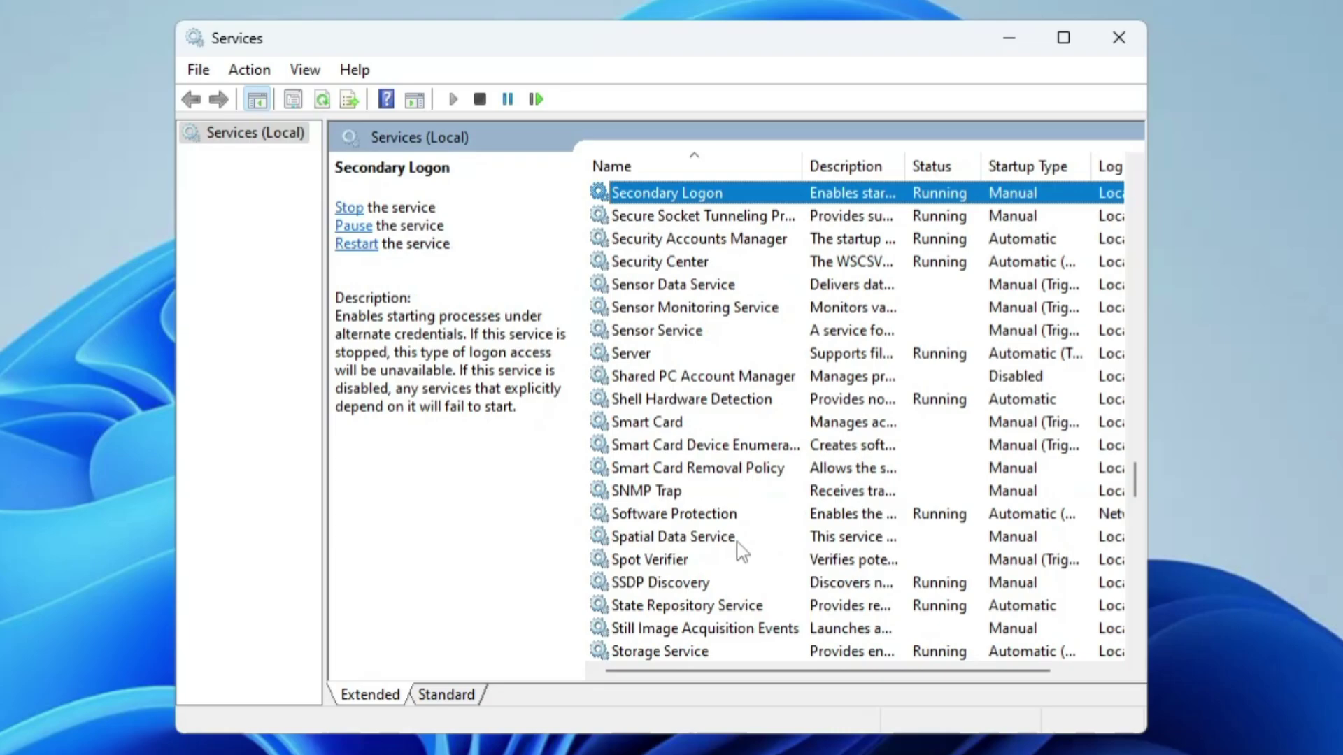
pyautogui.scroll(-2, 742, 553)
pyautogui.click(658, 584)
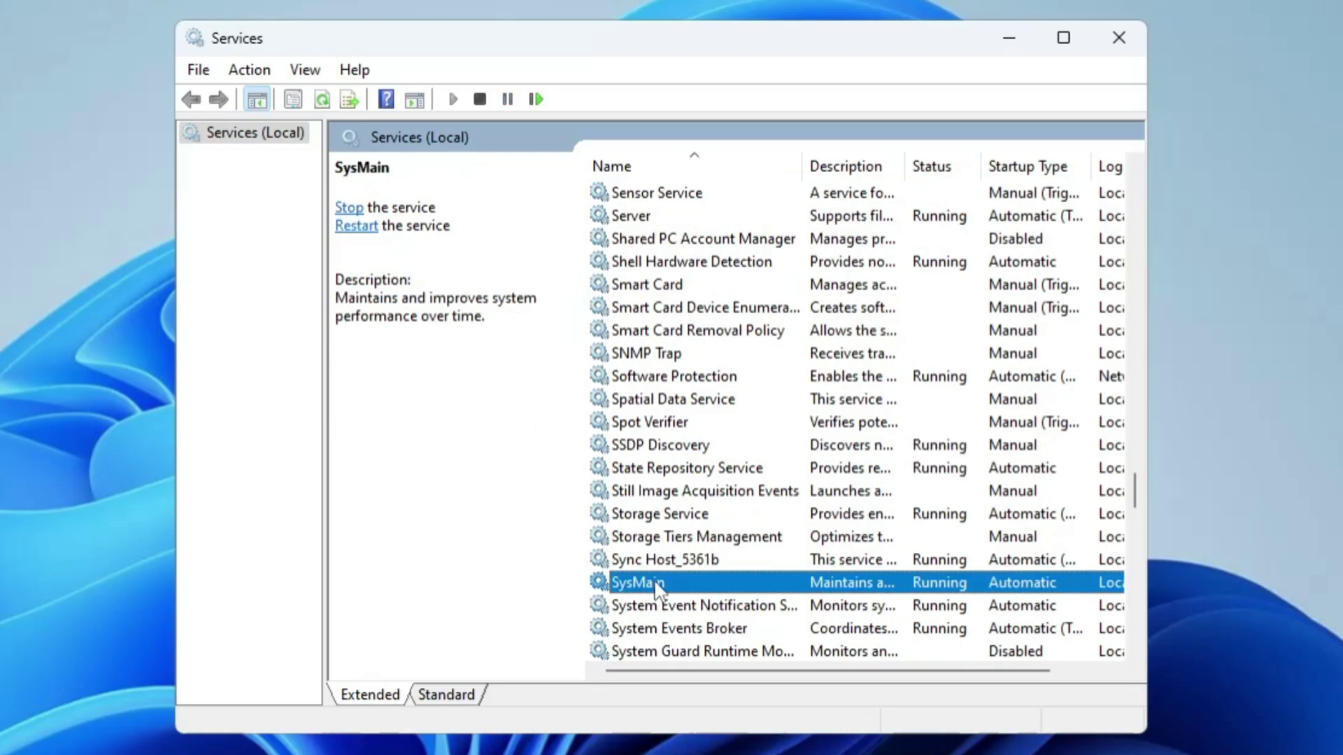
pyautogui.doubleClick(658, 585)
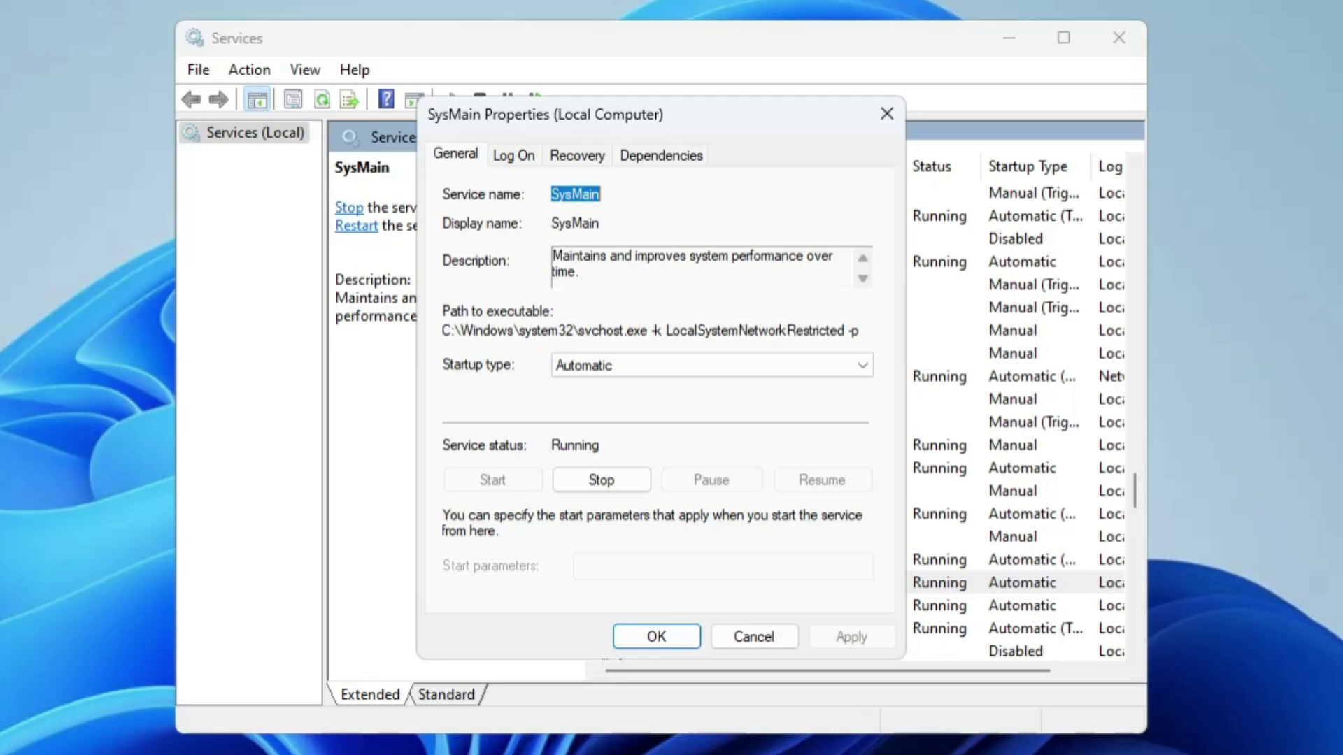
pyautogui.click(606, 367)
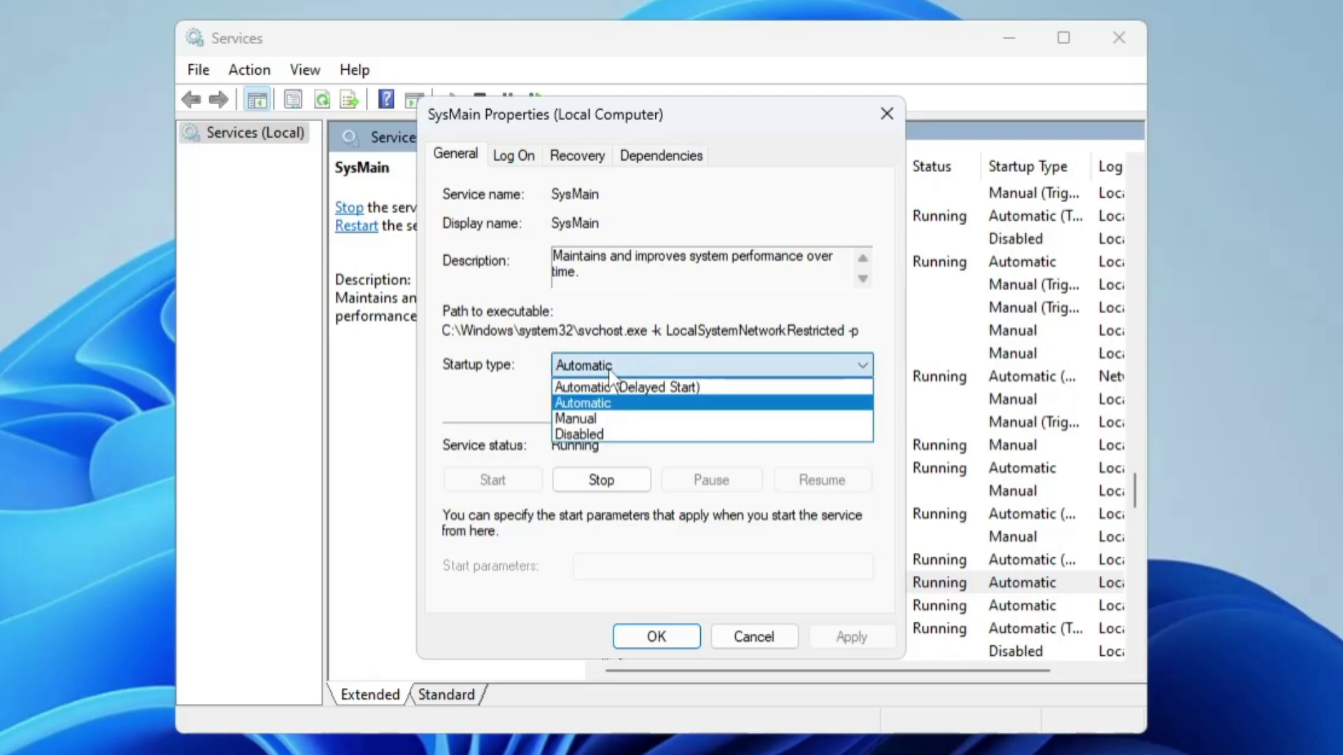
pyautogui.click(603, 435)
pyautogui.click(615, 481)
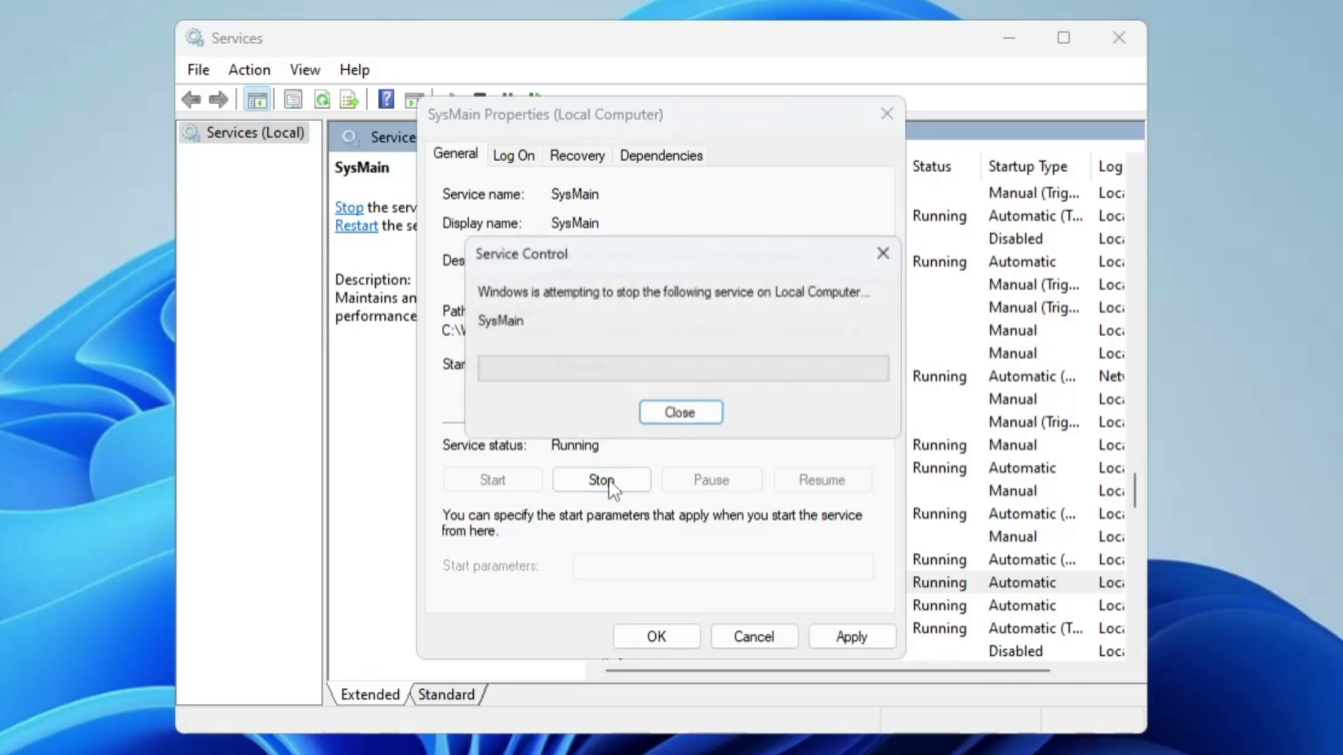
pyautogui.click(852, 635)
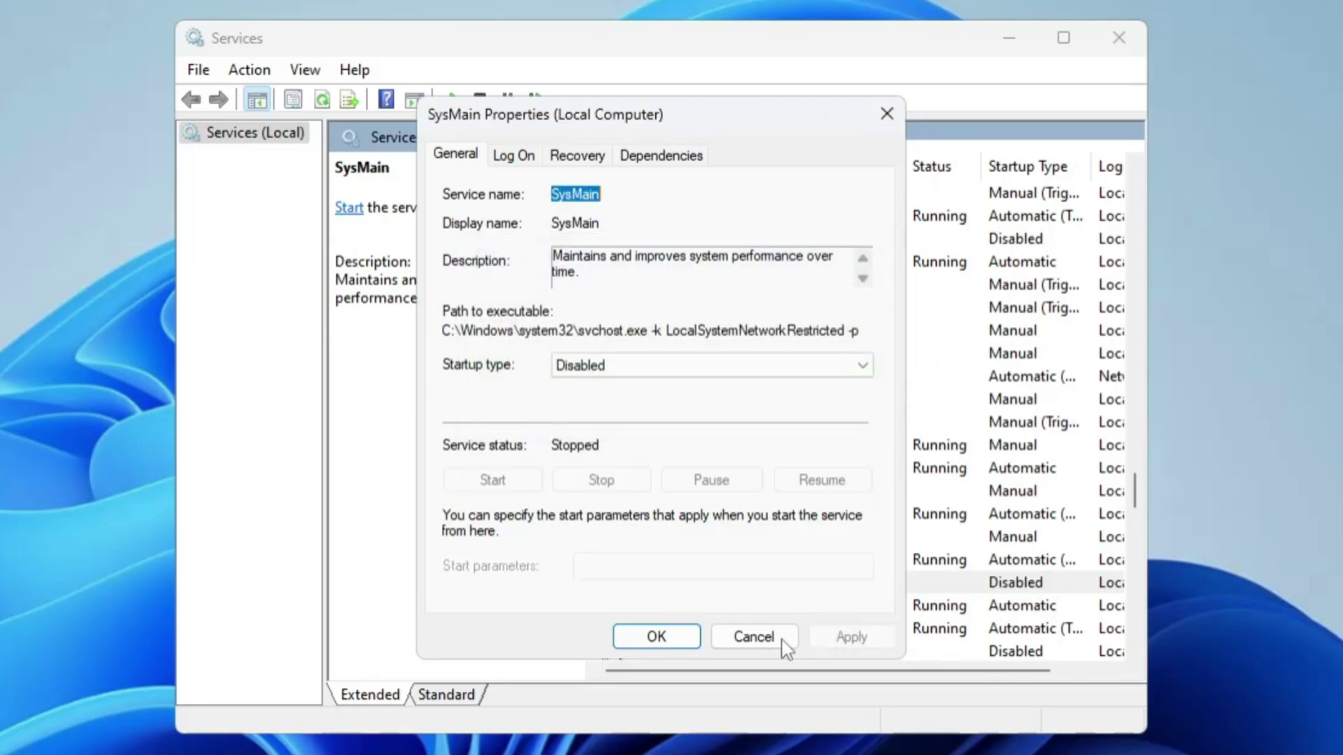
pyautogui.click(658, 641)
# Find the Windows Search service among the W services and view its description
pyautogui.press('w')
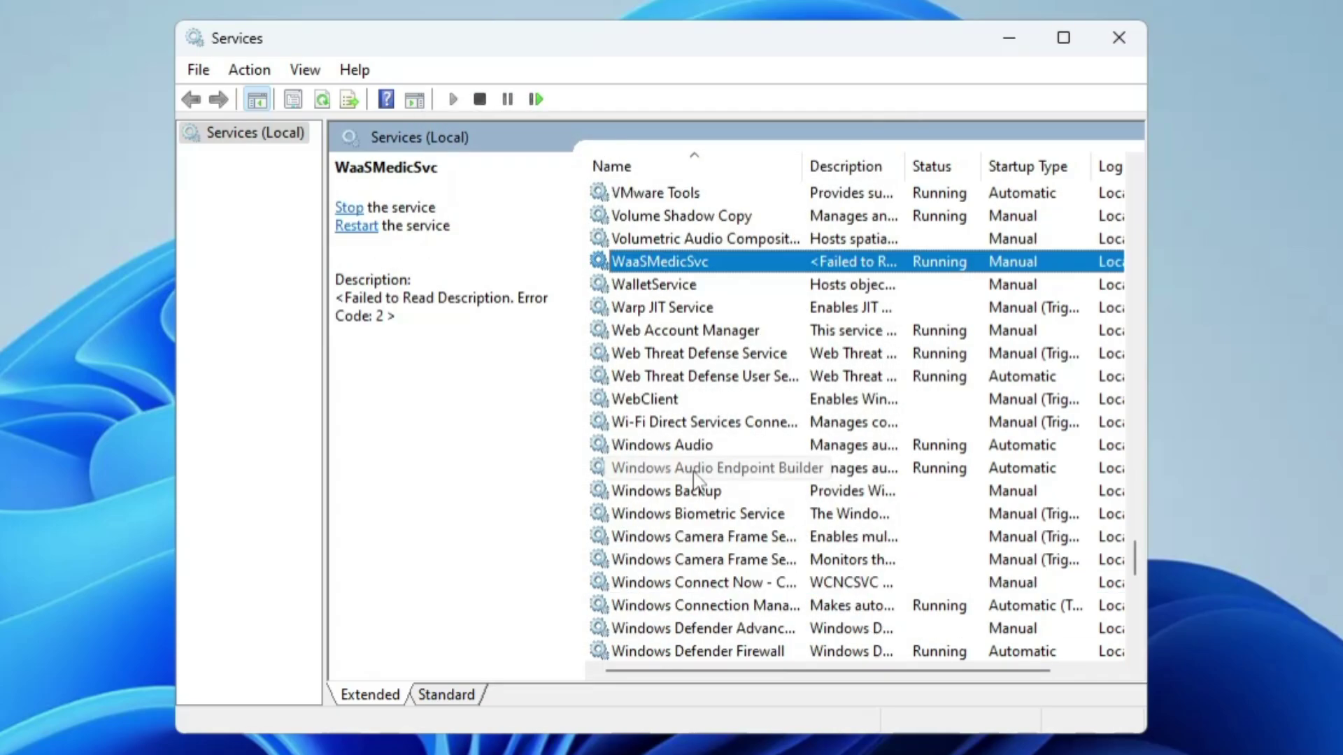
pyautogui.scroll(-10, 695, 481)
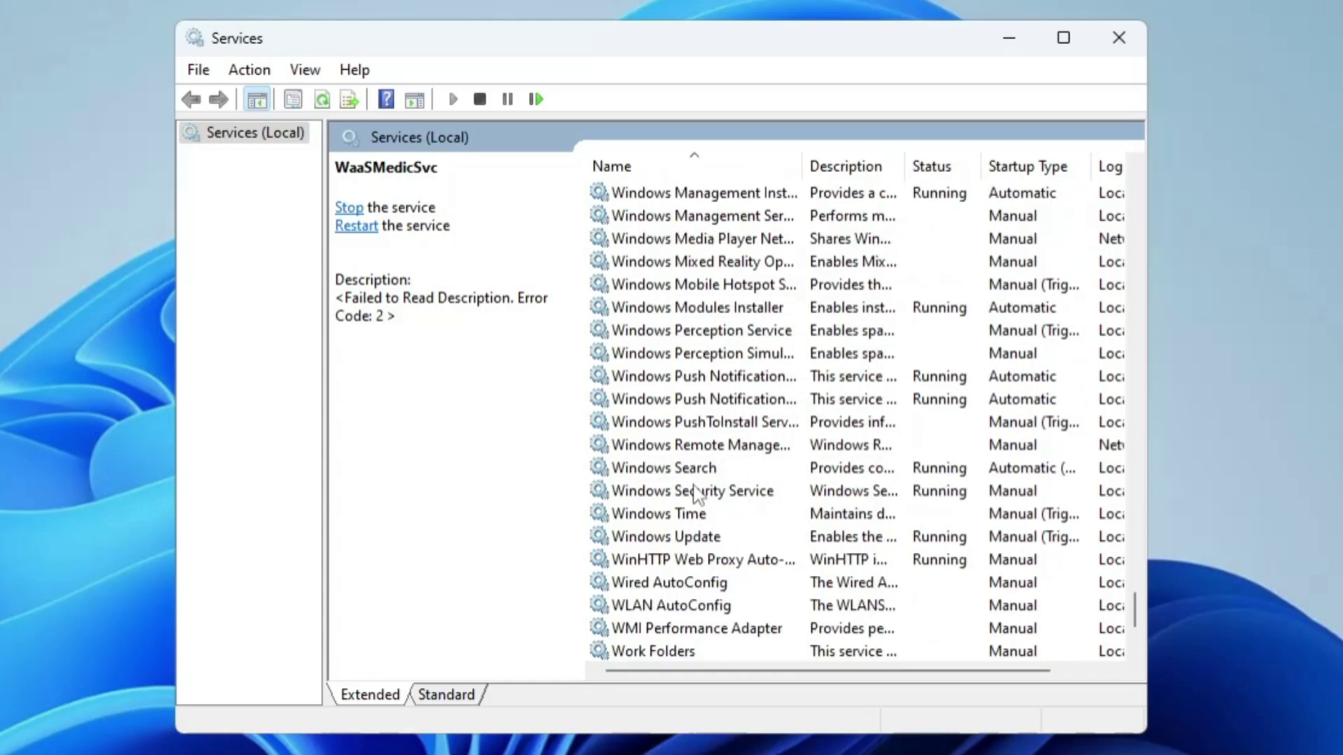
pyautogui.scroll(-2, 696, 497)
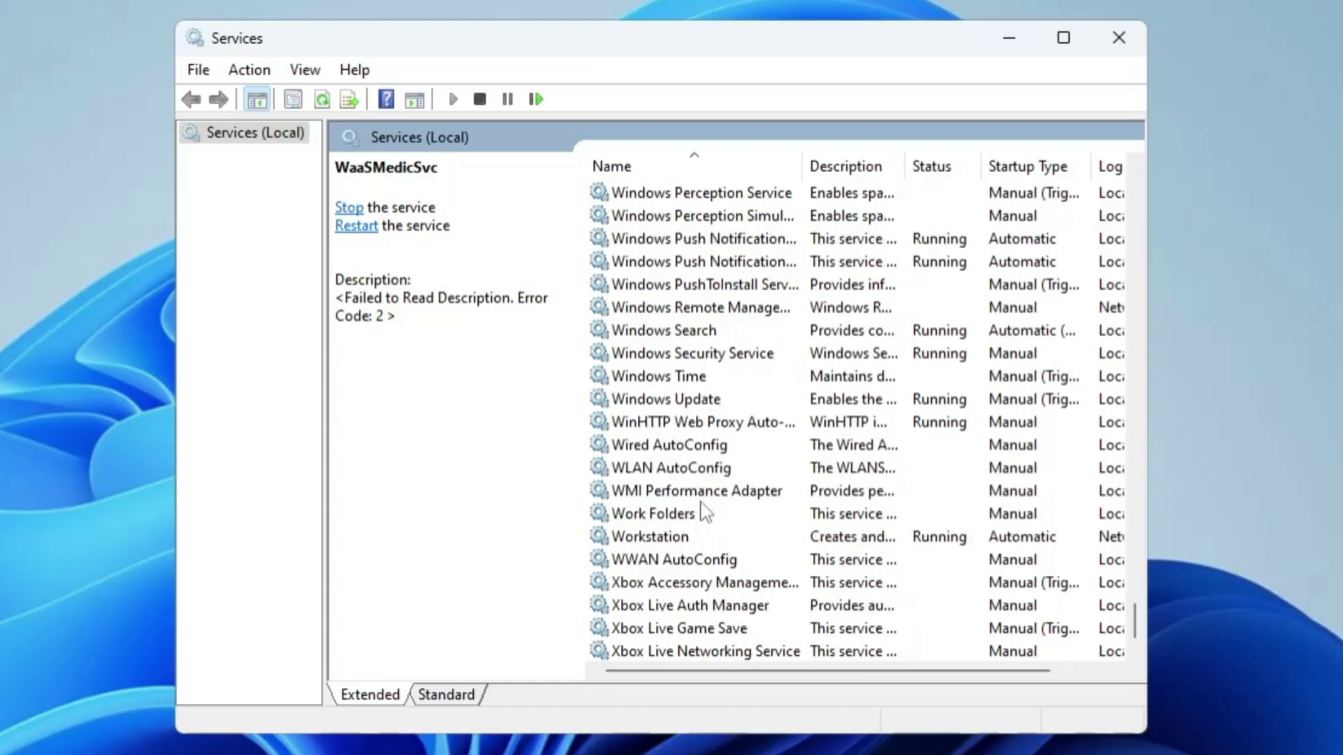
pyautogui.scroll(-1, 705, 514)
pyautogui.click(700, 309)
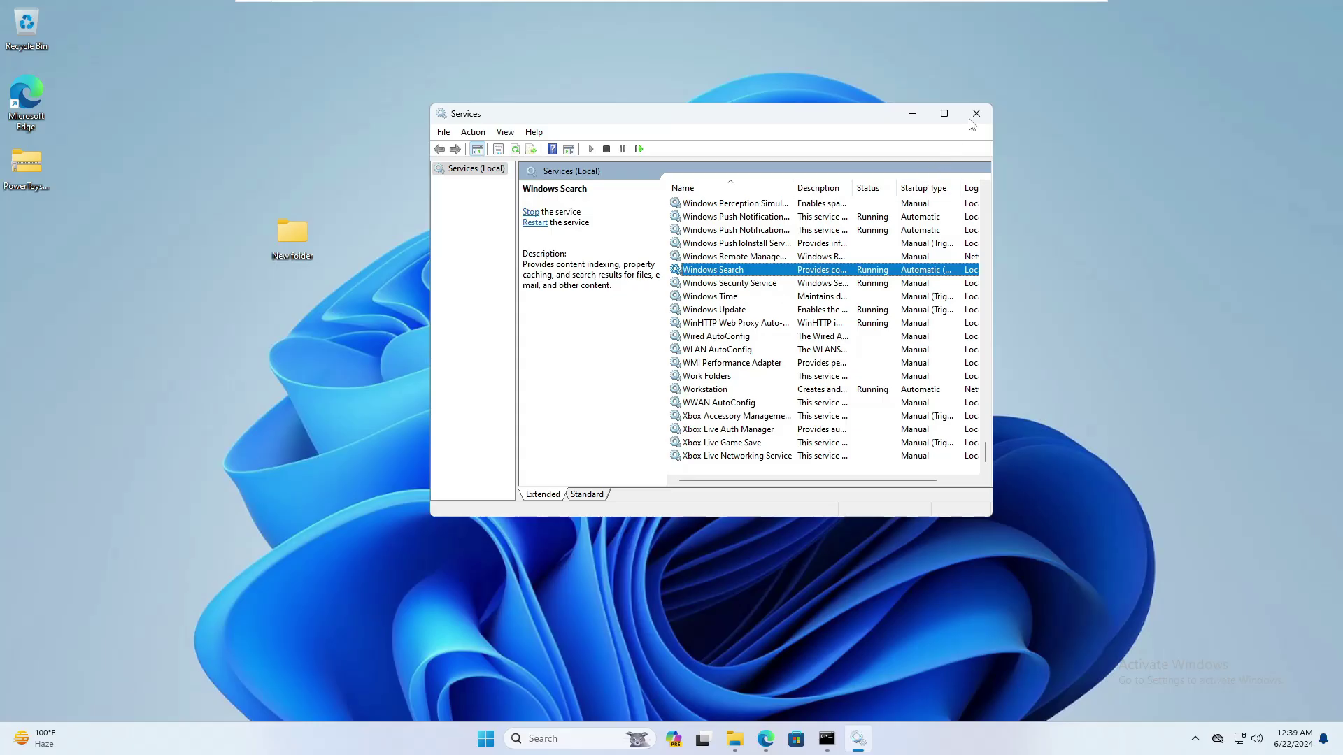
# Close Services, return to memreduct.org in Edge, then download and open memreduct-3.4-setup.exe
pyautogui.click(976, 116)
pyautogui.click(781, 739)
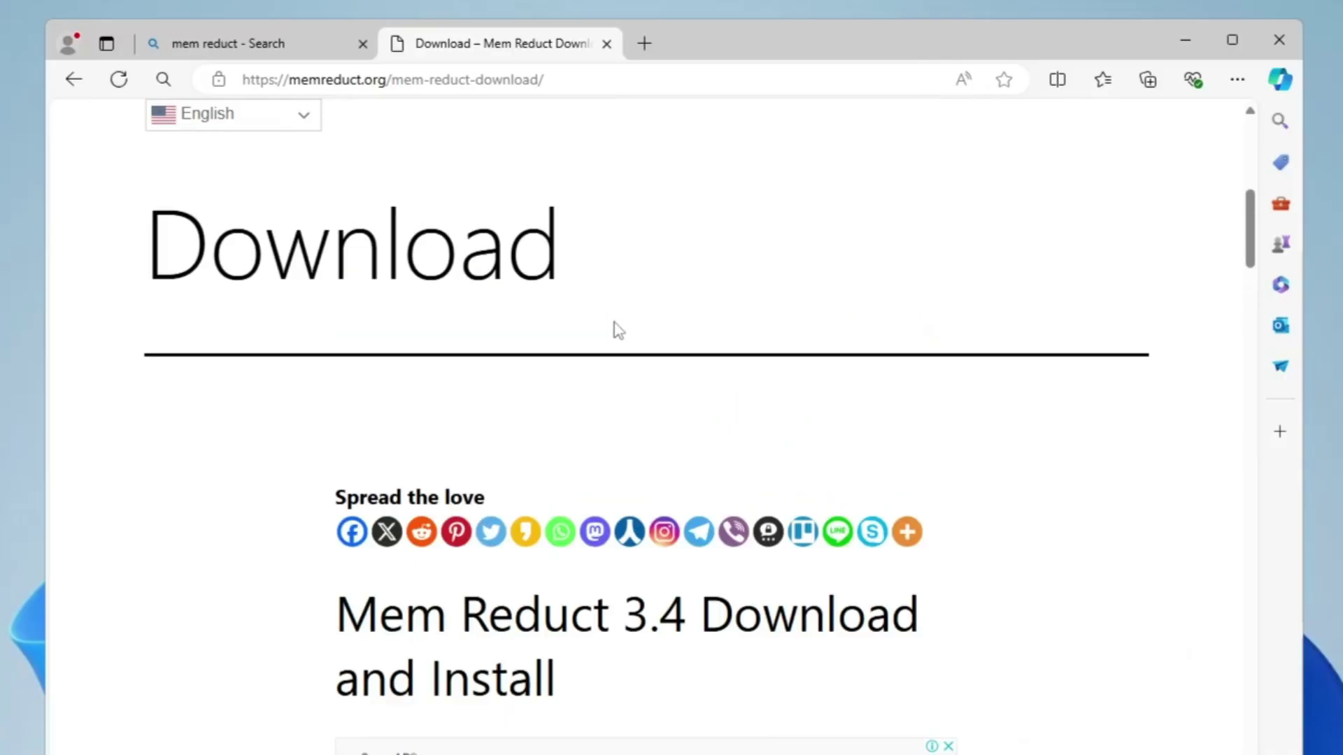
pyautogui.scroll(-5, 600, 326)
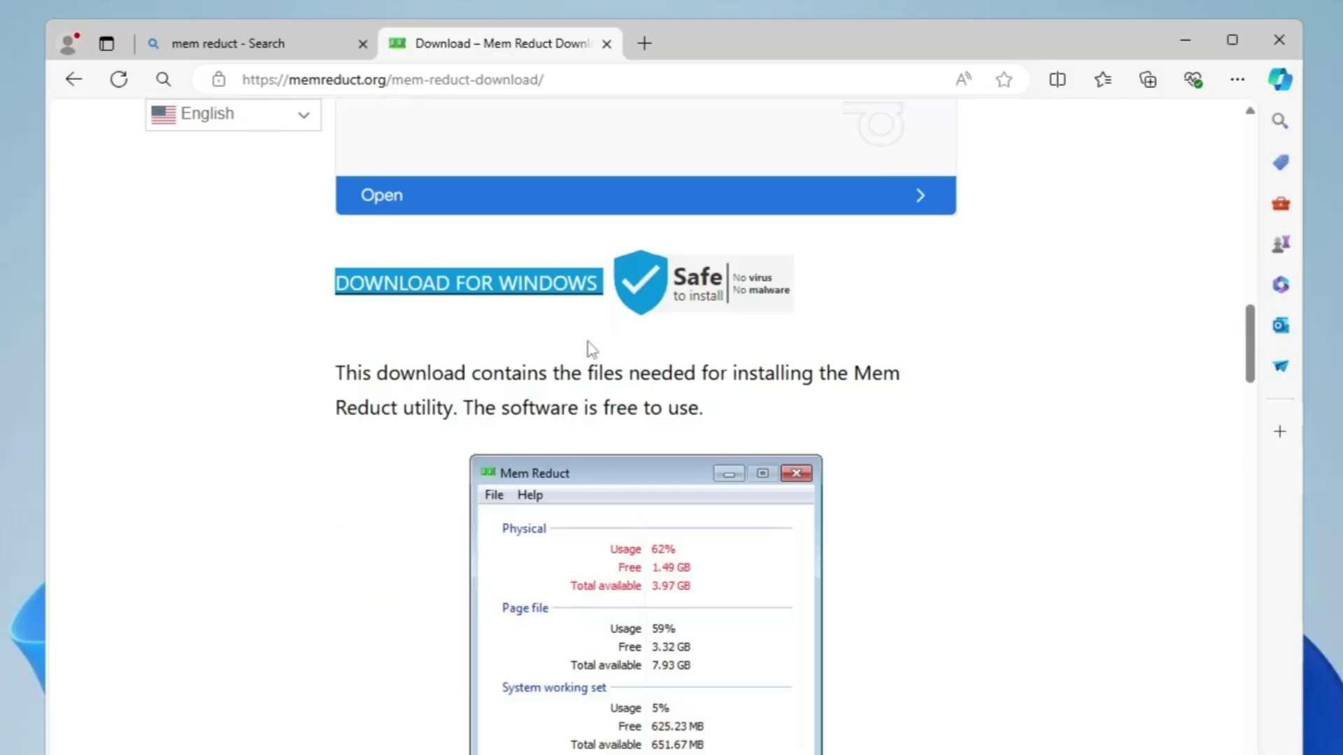
pyautogui.click(450, 300)
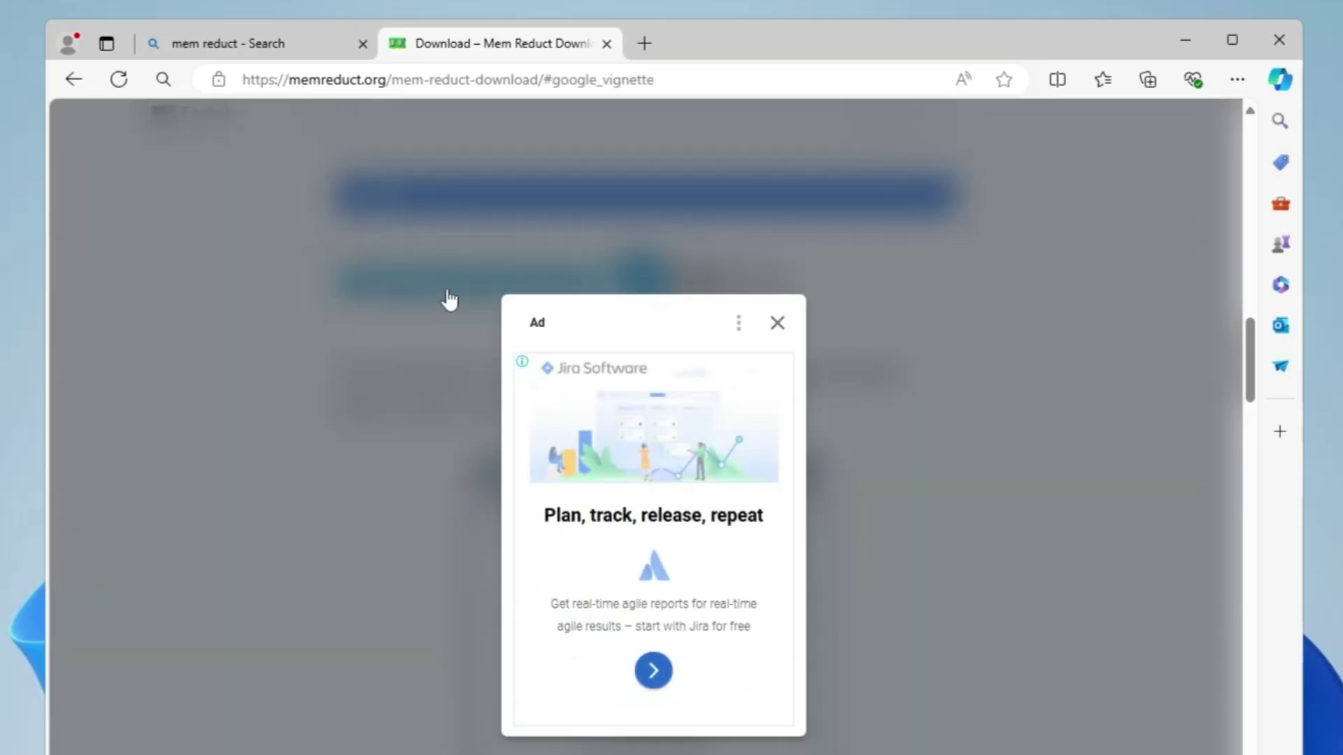
pyautogui.click(777, 323)
pyautogui.click(861, 168)
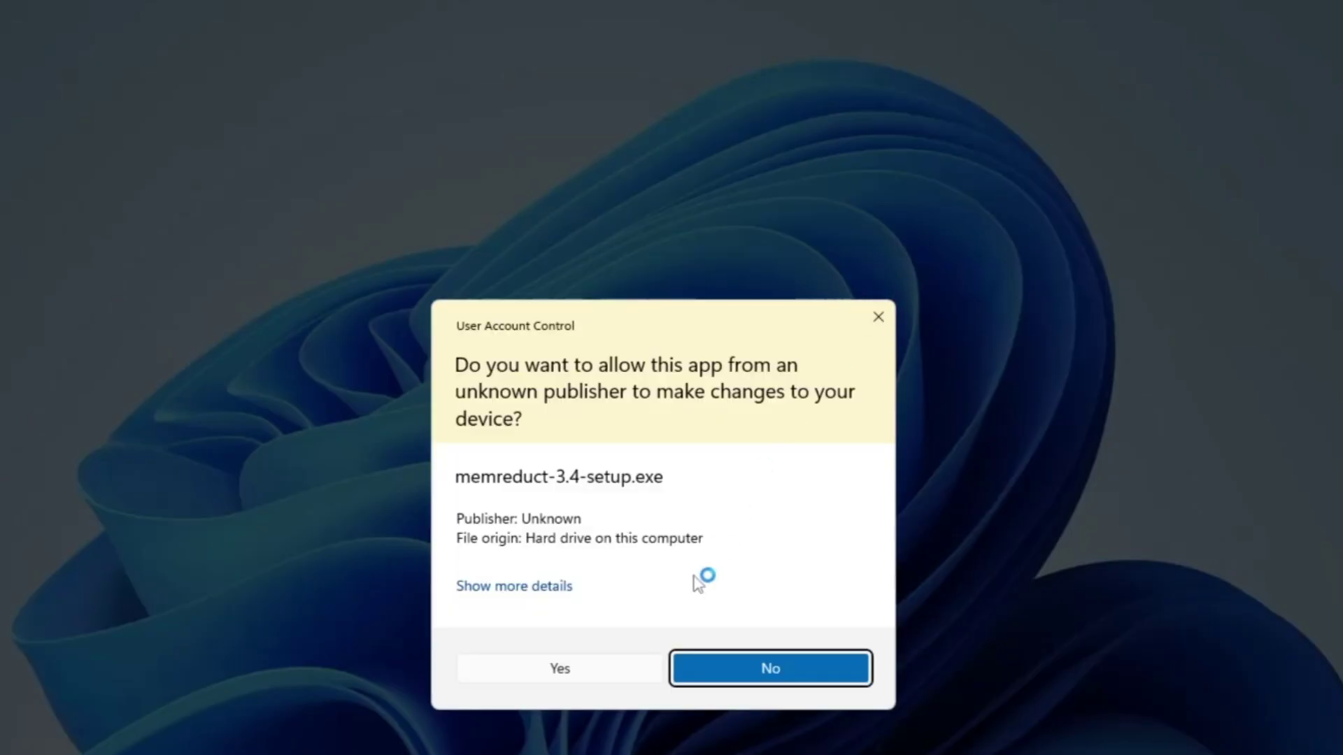
# Approve the UAC prompt, accept the license terms, and finish installing Mem Reduct 3.4
pyautogui.click(601, 668)
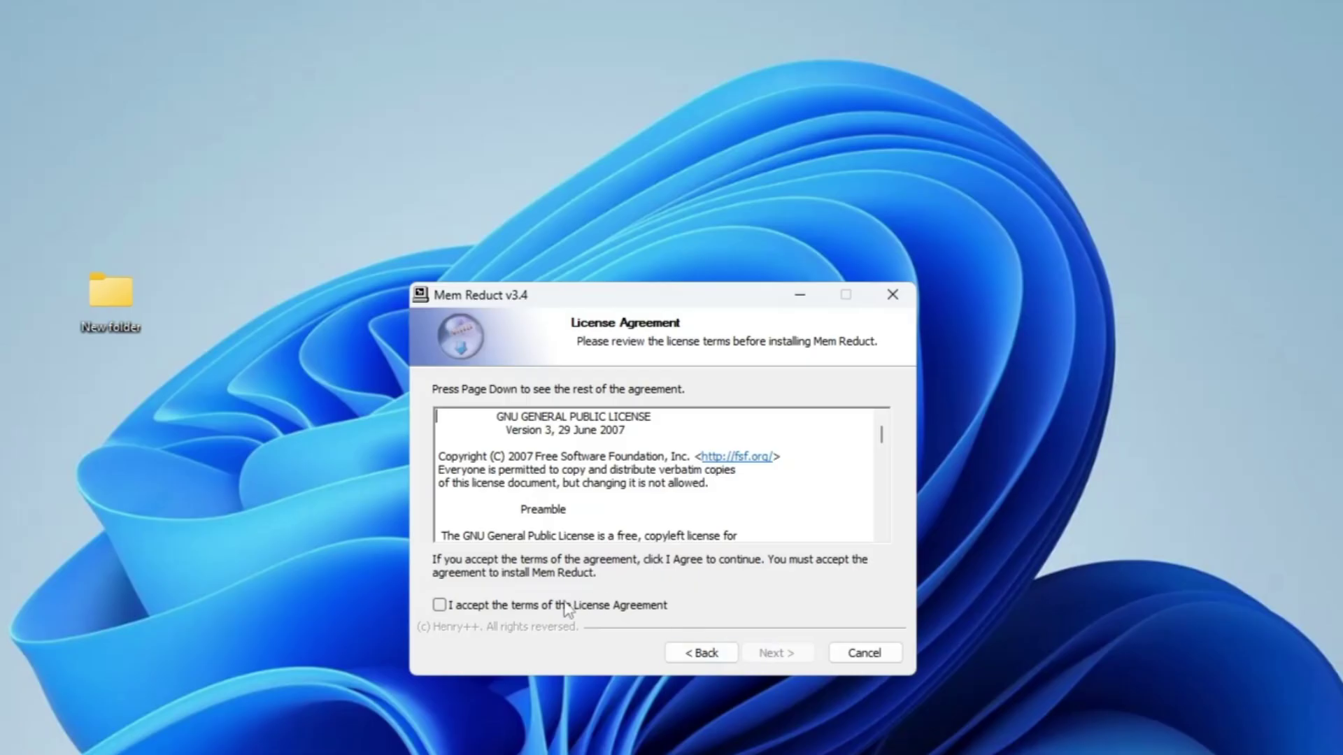
pyautogui.click(565, 608)
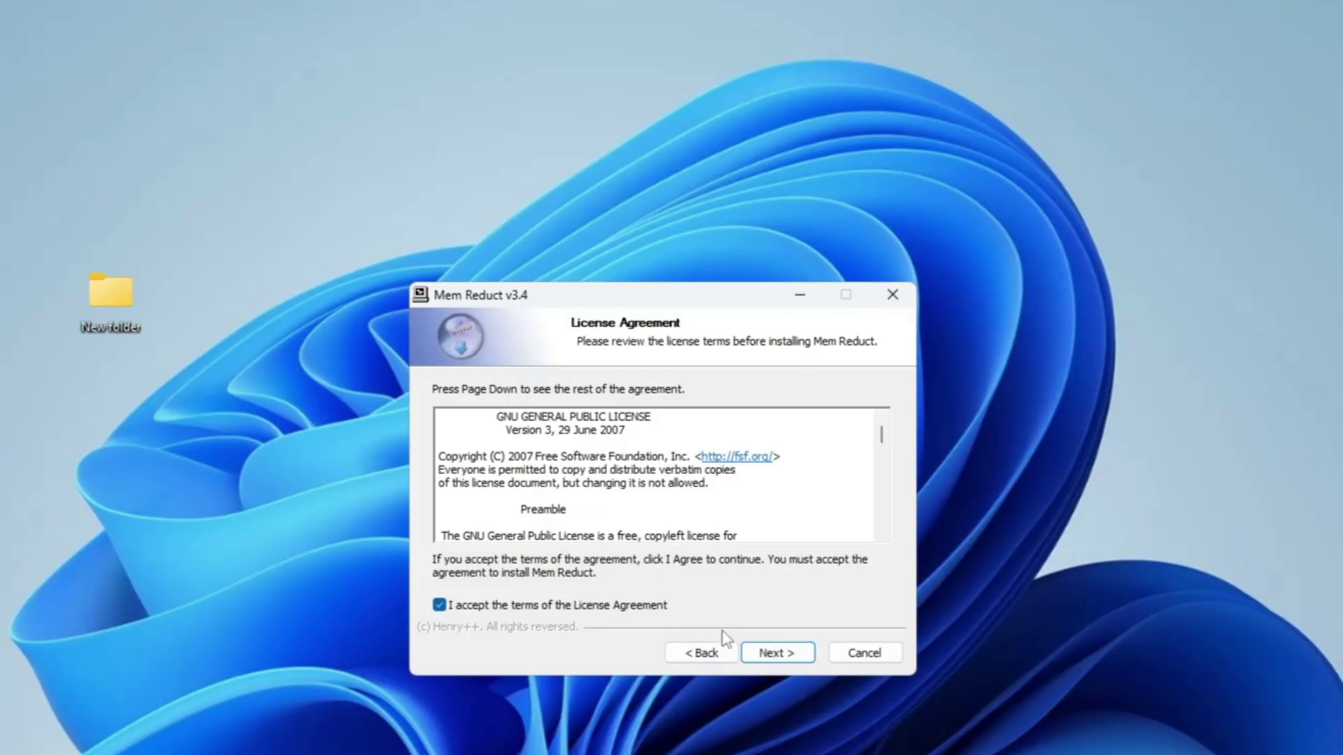
pyautogui.click(773, 653)
pyautogui.click(774, 653)
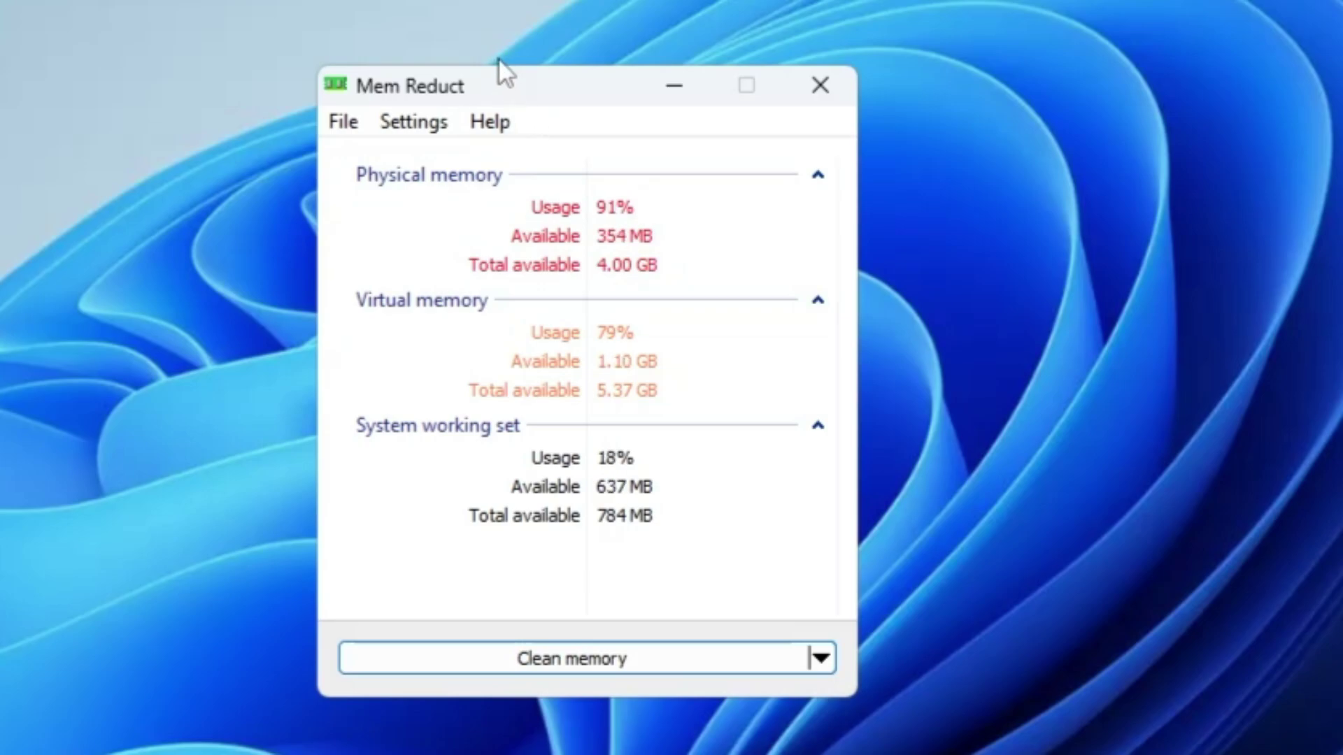
# Show Task Manager's Memory performance graph, then run Mem Reduct's Clean memory and confirm with Yes
pyautogui.hotkey('ctrl', 'shift', 'Escape')
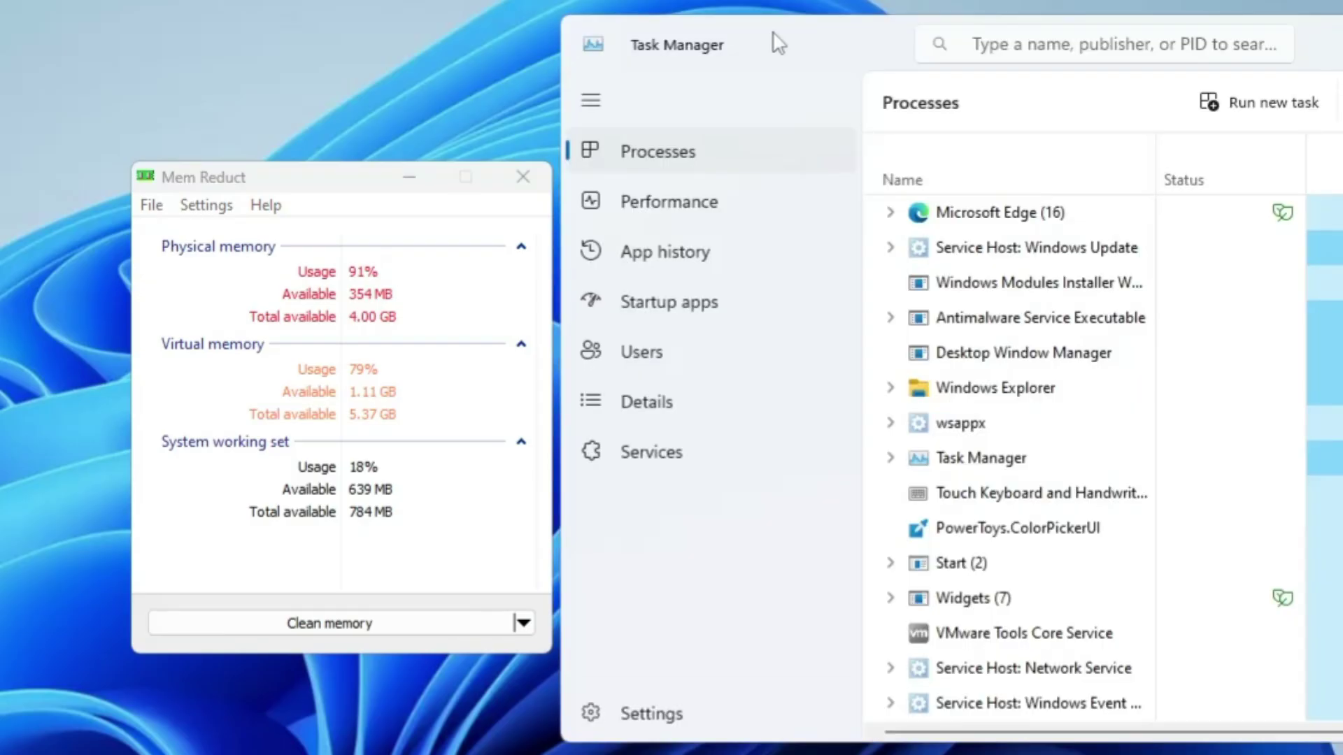
pyautogui.click(669, 216)
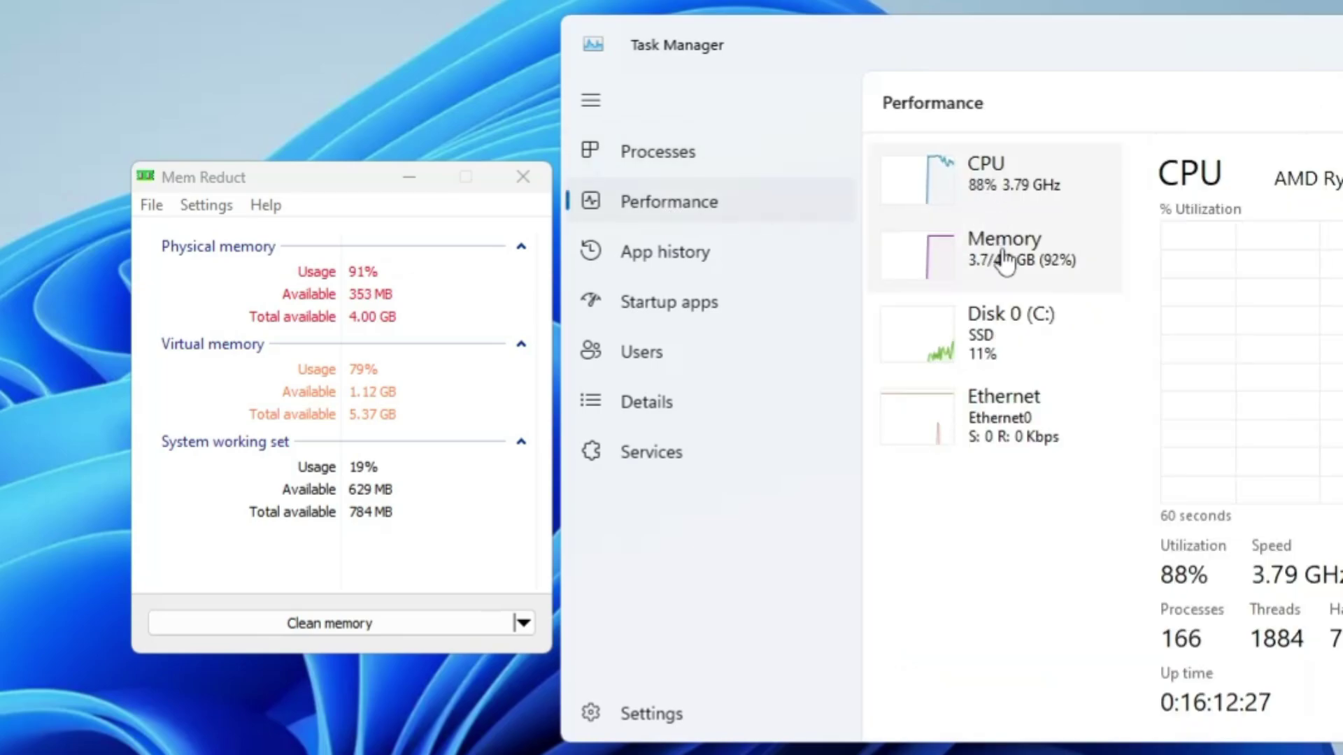
pyautogui.click(1005, 260)
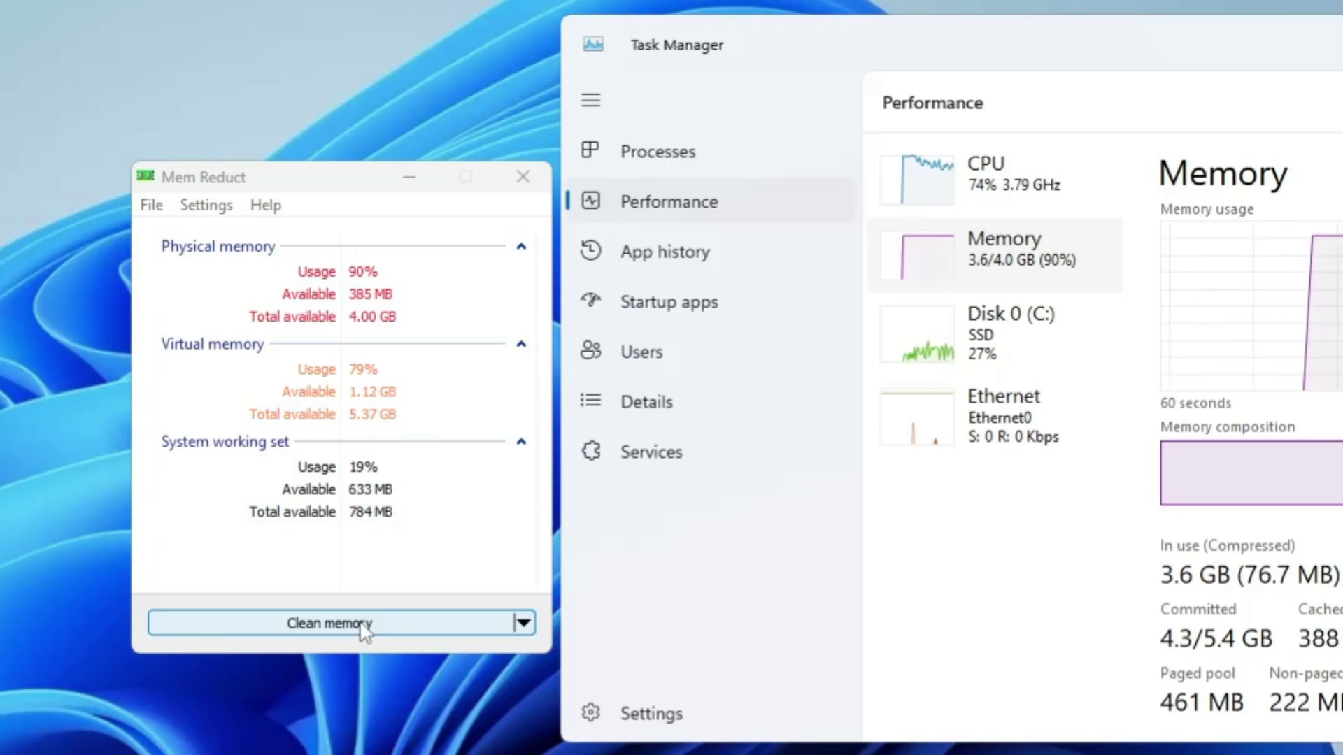
pyautogui.click(363, 631)
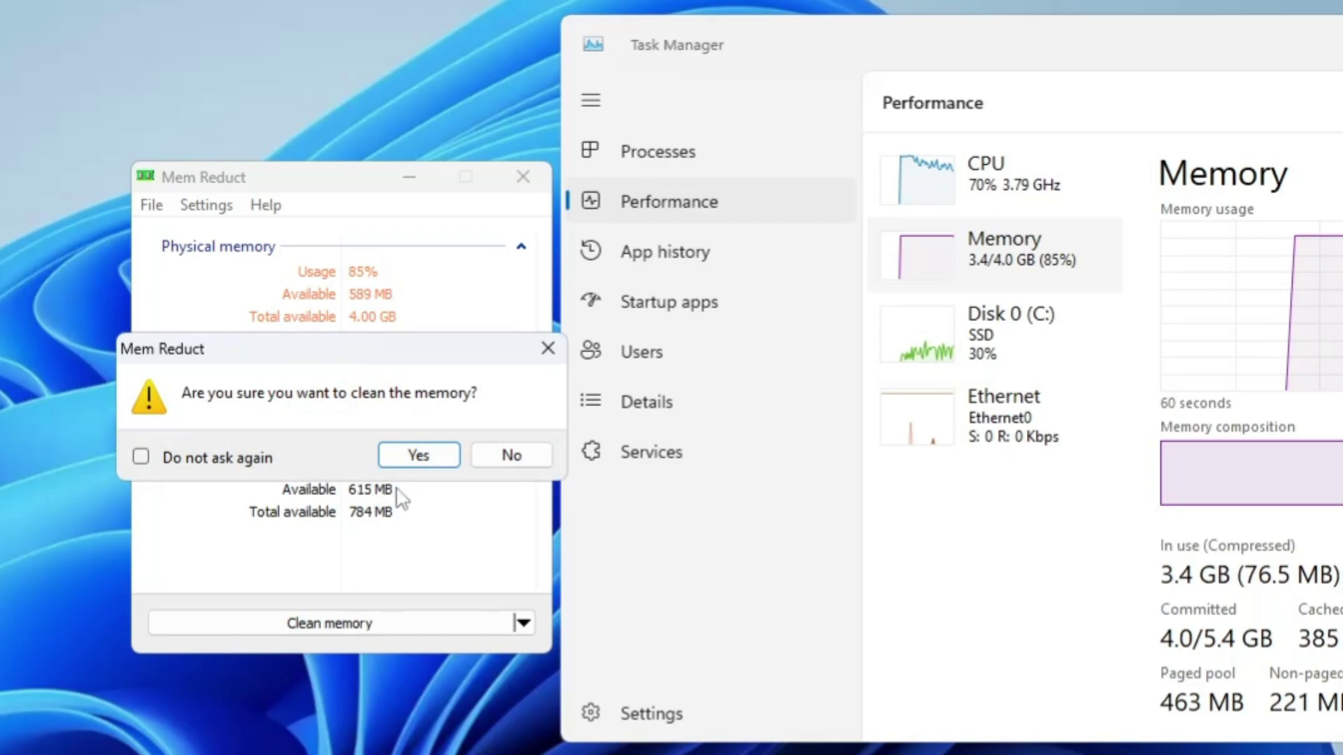
pyautogui.click(418, 457)
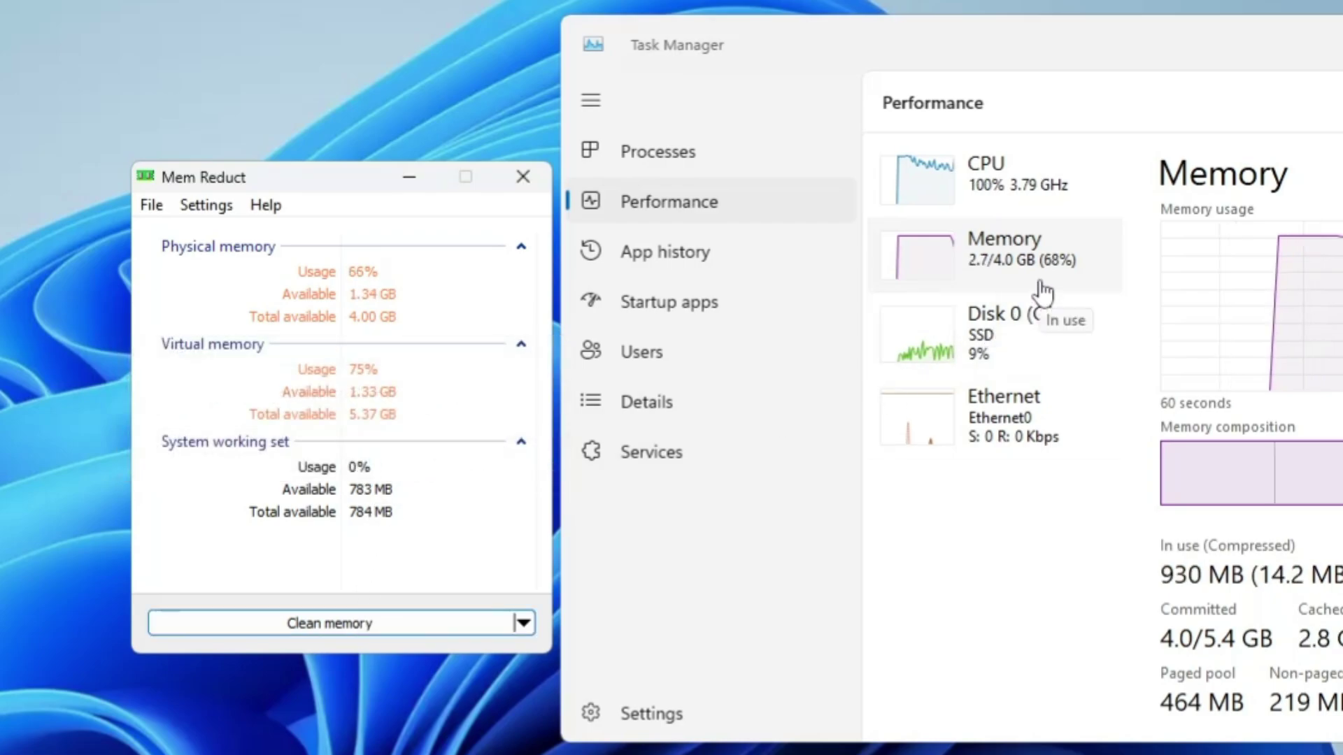